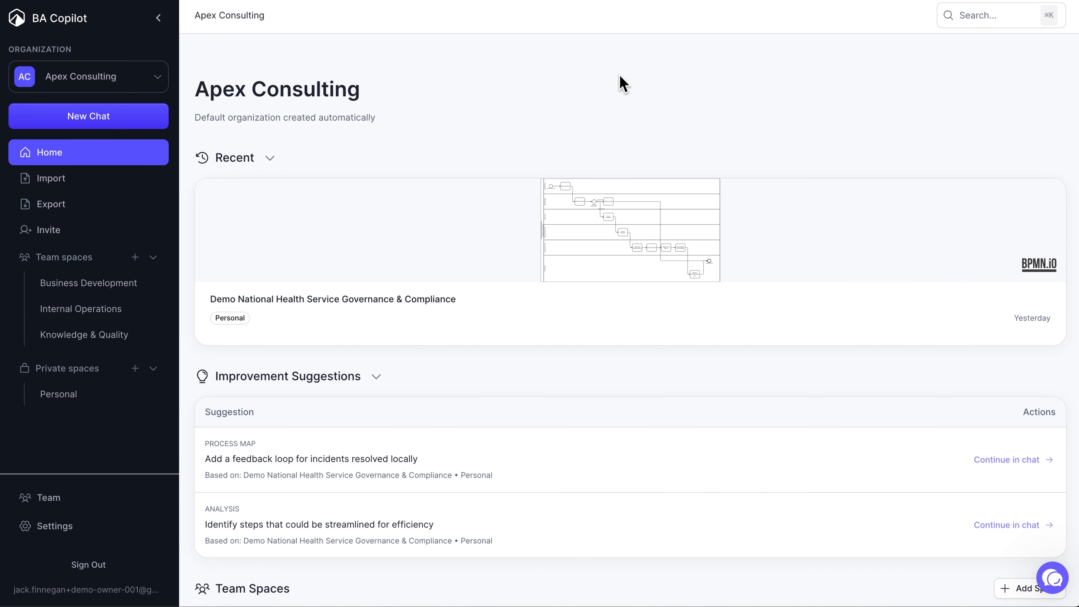
# Review the team members' roles and space access across multiple organizations, and return to the Apex Consulting home page
pyautogui.click(75, 504)
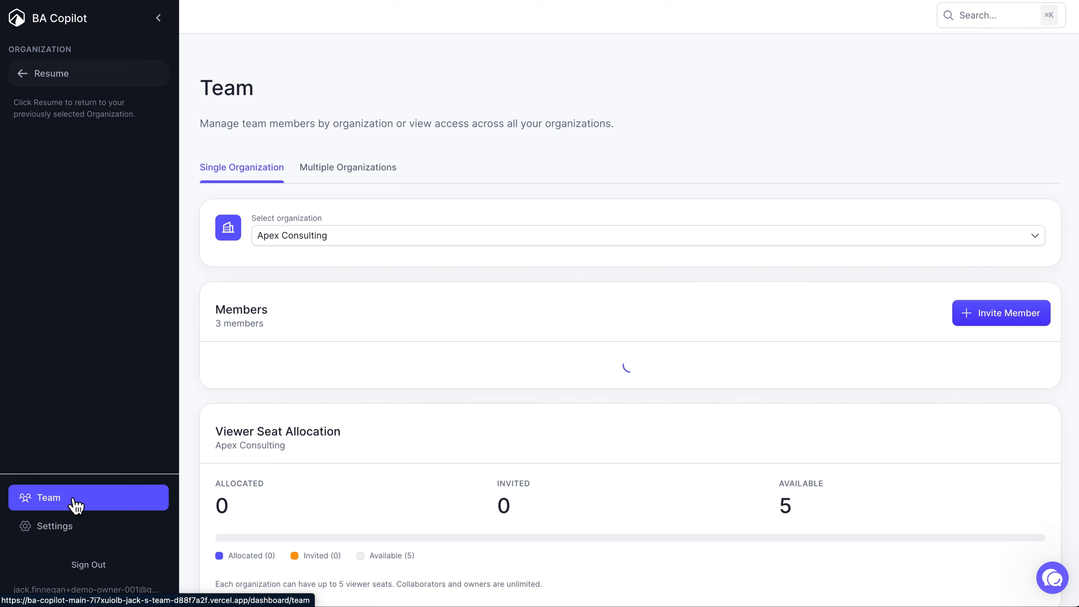
pyautogui.click(367, 172)
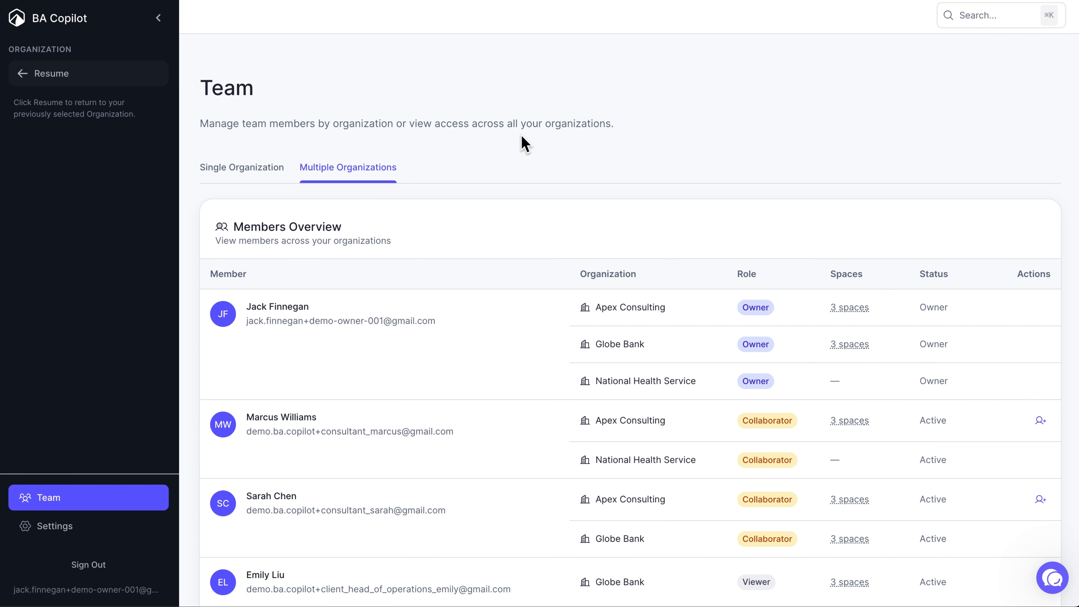
pyautogui.scroll(-2, 523, 140)
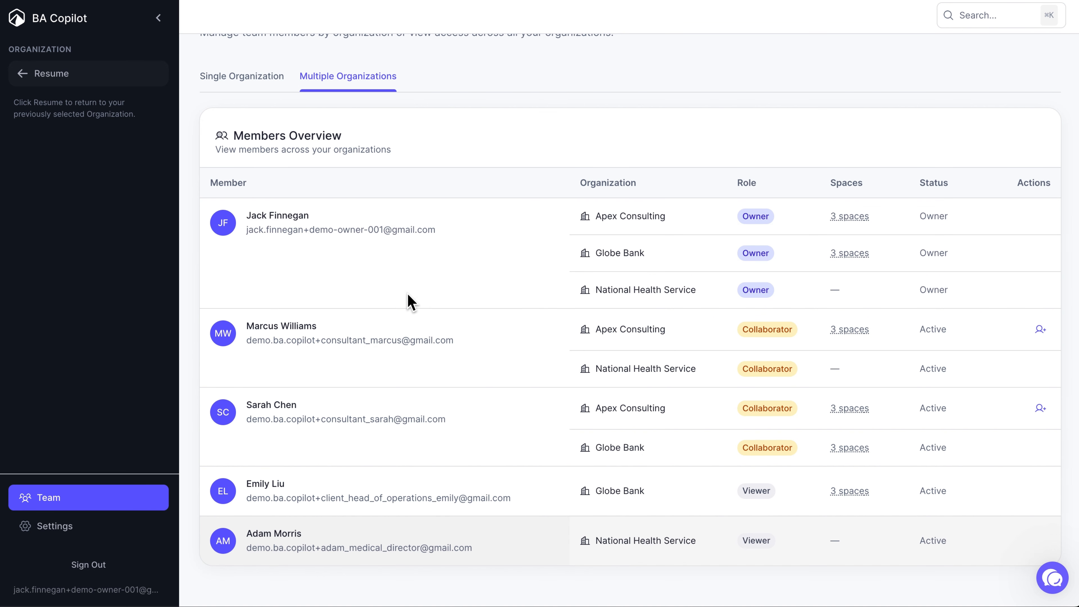
pyautogui.click(80, 73)
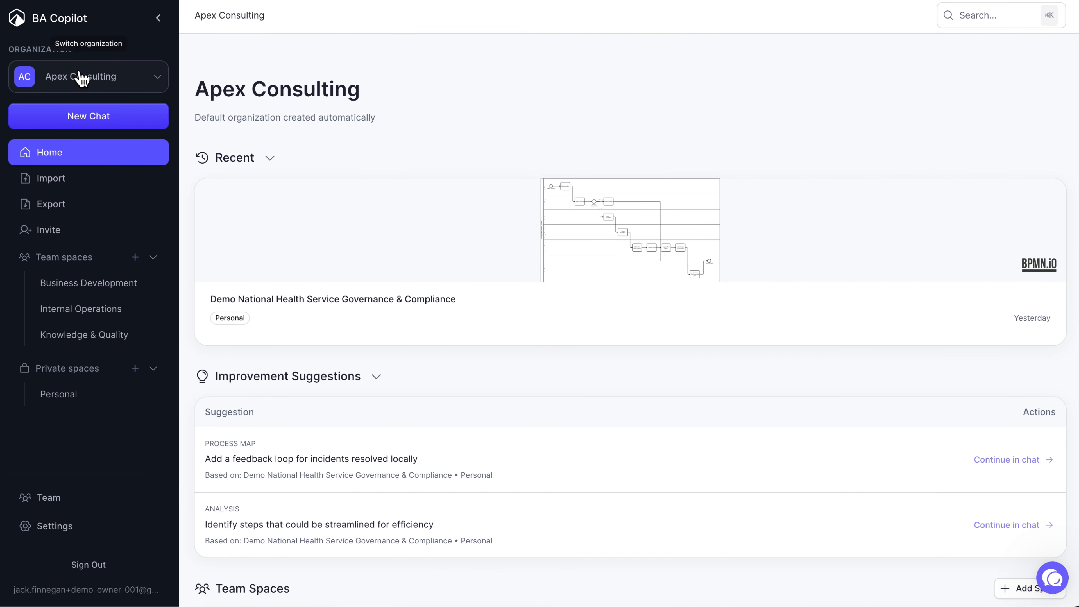
# Switch to the Globe Bank organization and examine the process maps in its Lending Operations team space
pyautogui.click(154, 87)
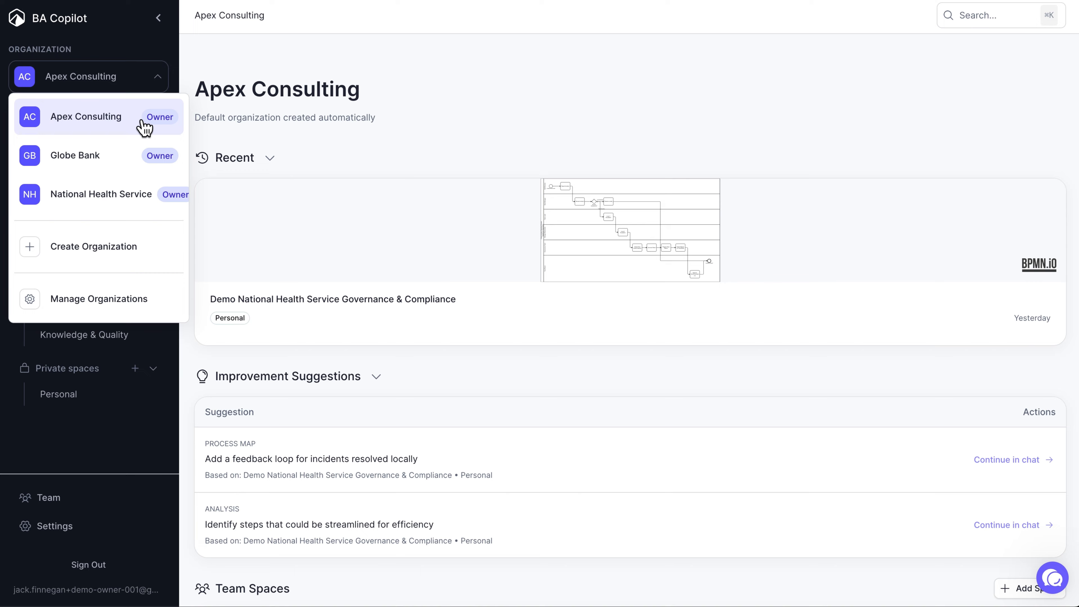
pyautogui.click(141, 154)
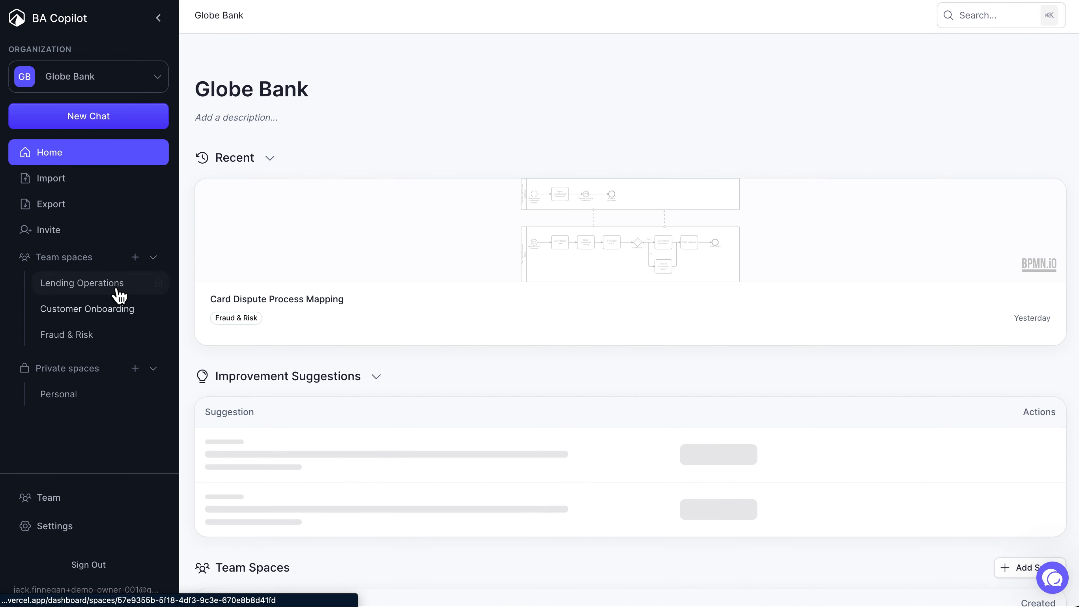
pyautogui.click(116, 288)
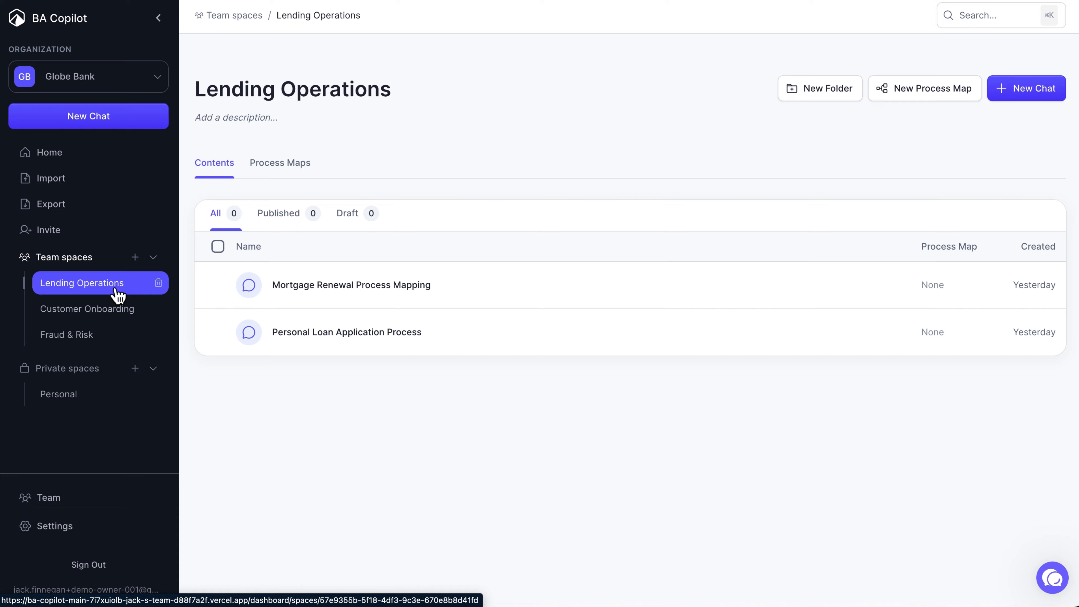
pyautogui.click(263, 176)
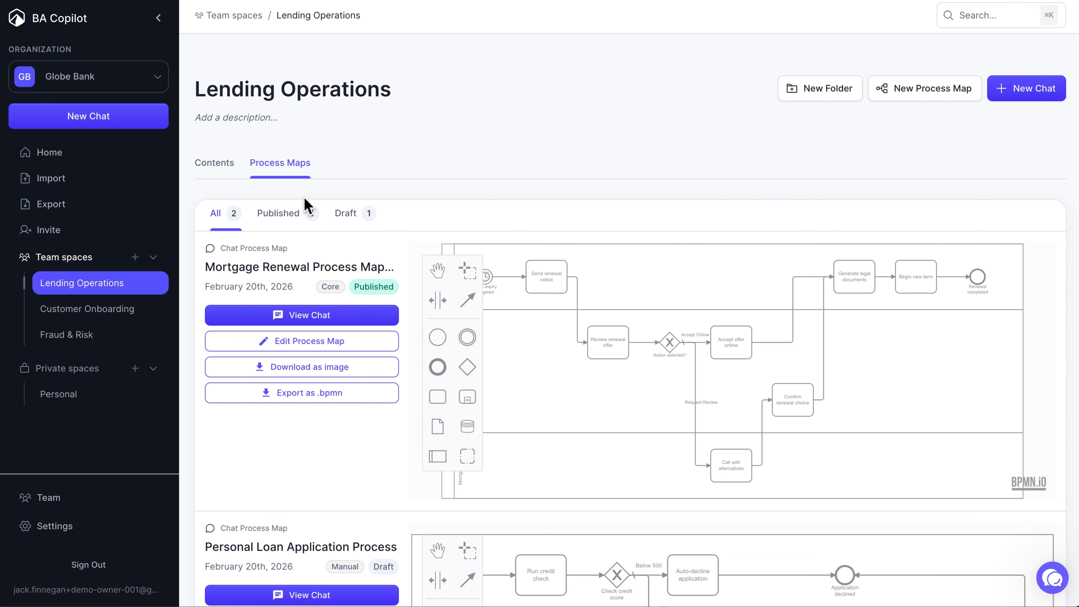
pyautogui.scroll(-1, 306, 206)
pyautogui.scroll(-3, 306, 206)
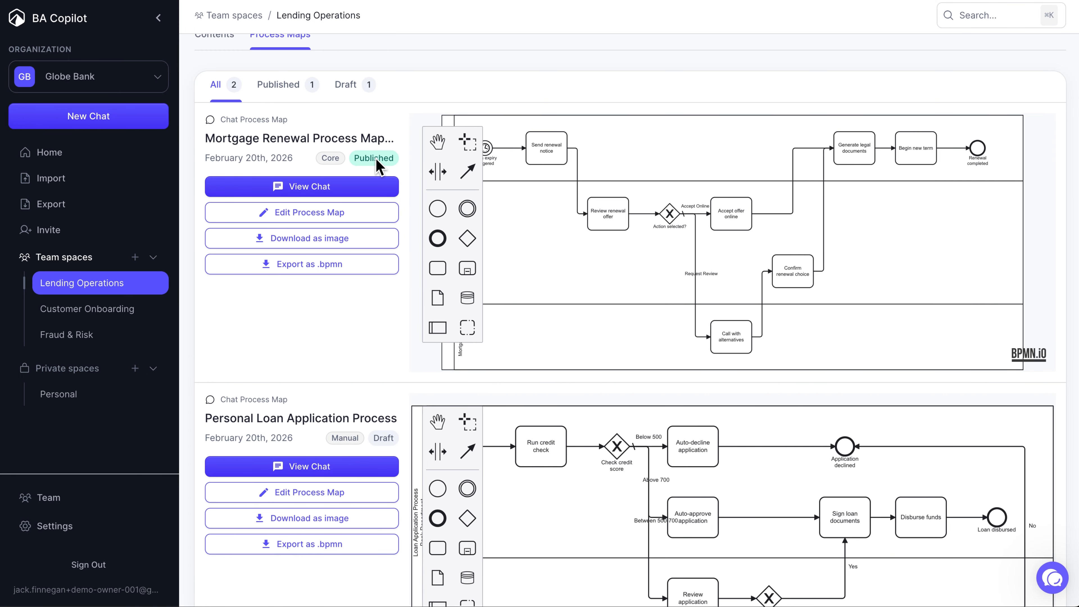
pyautogui.scroll(-2, 325, 256)
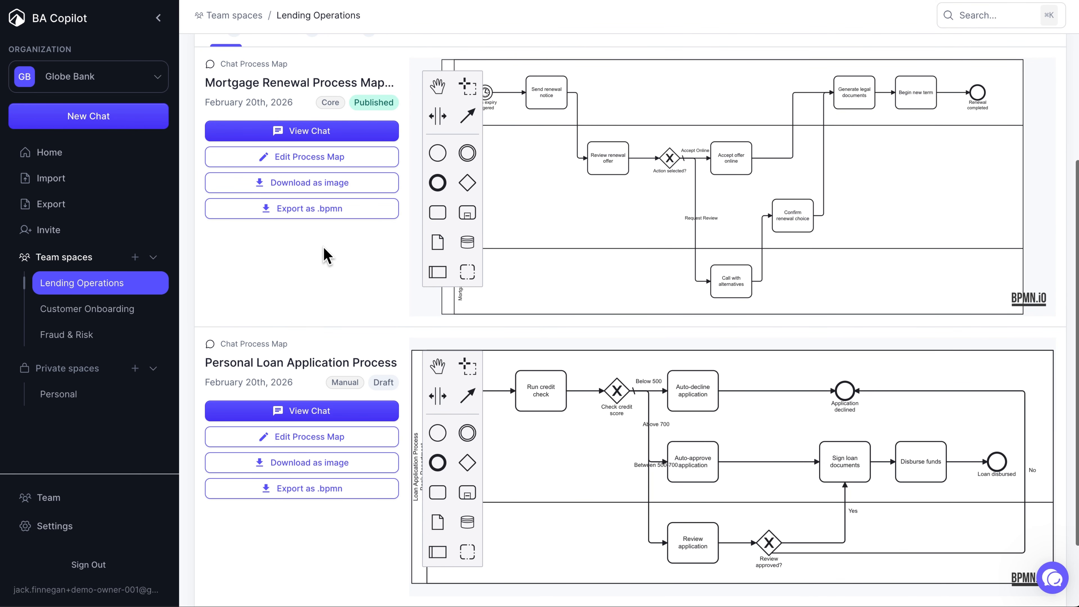
pyautogui.scroll(5, 326, 255)
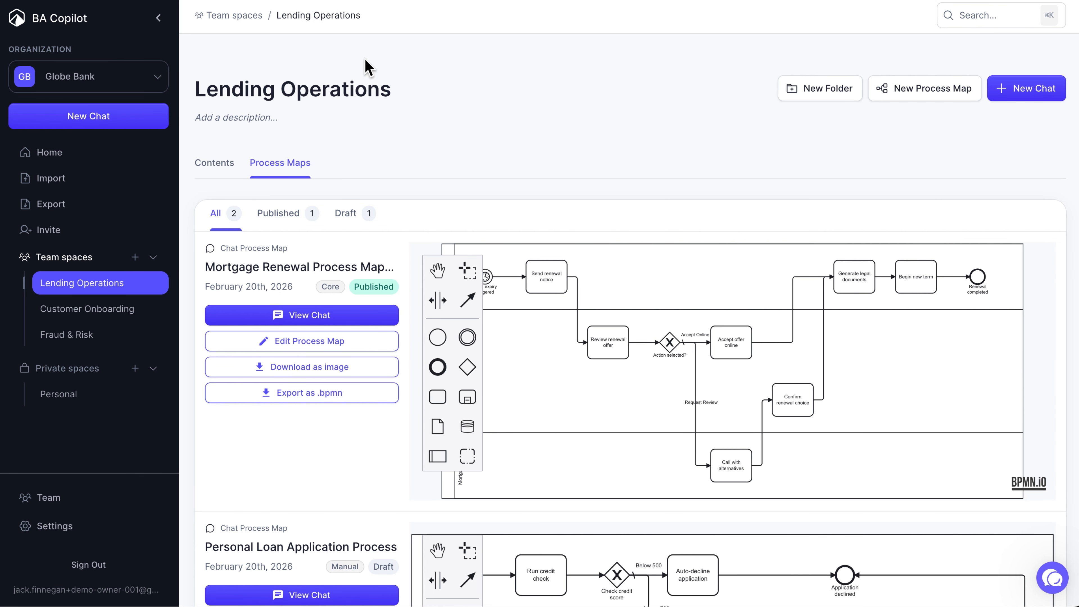
# Sign out and sign back in with the collaborator consultant's saved e-mail address and password
pyautogui.click(132, 569)
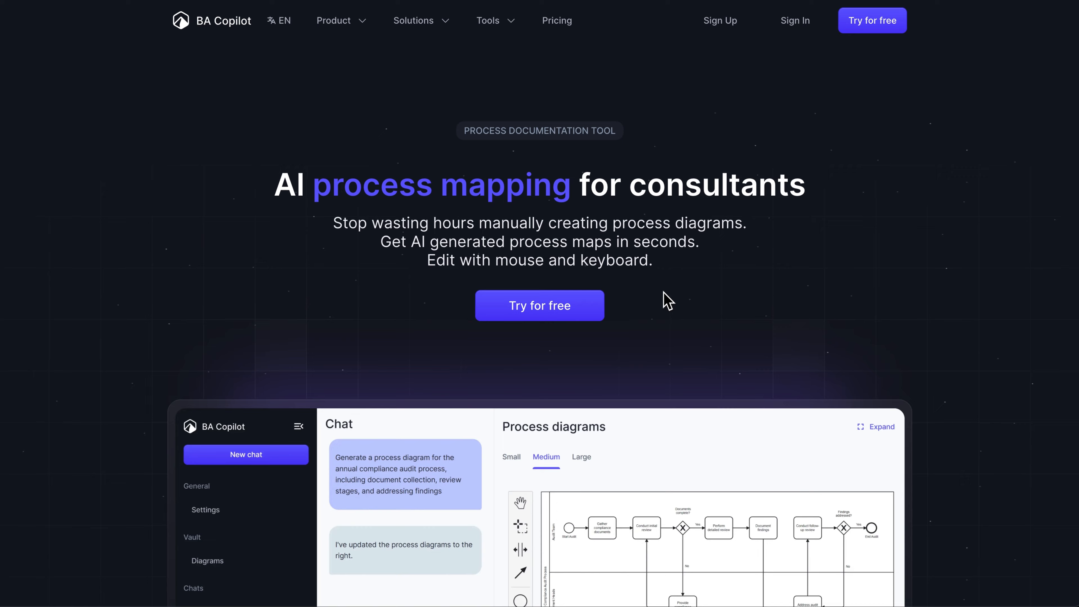
pyautogui.click(797, 29)
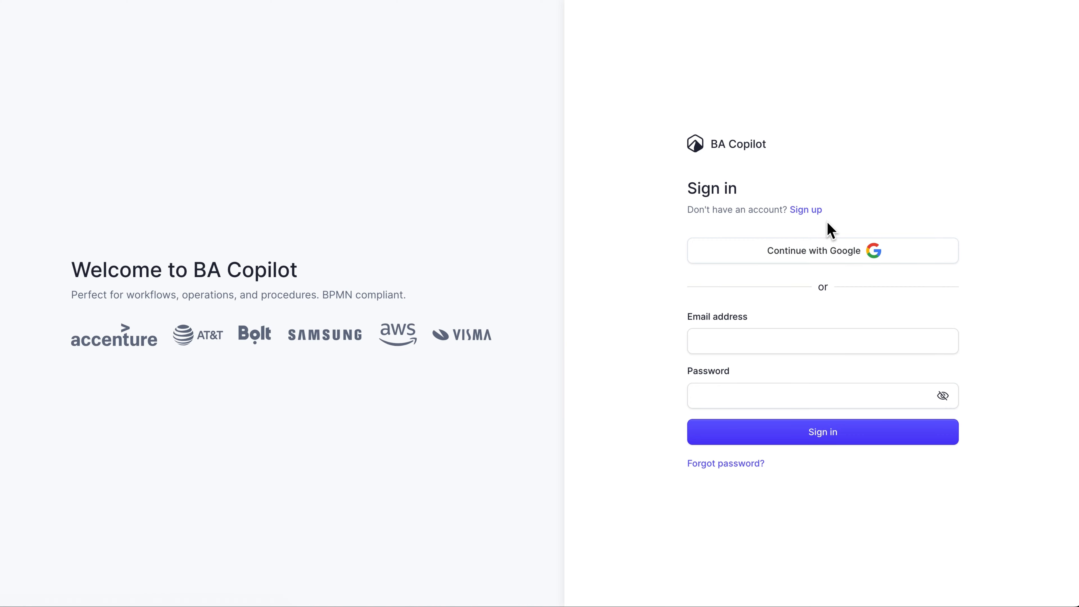
pyautogui.click(831, 343)
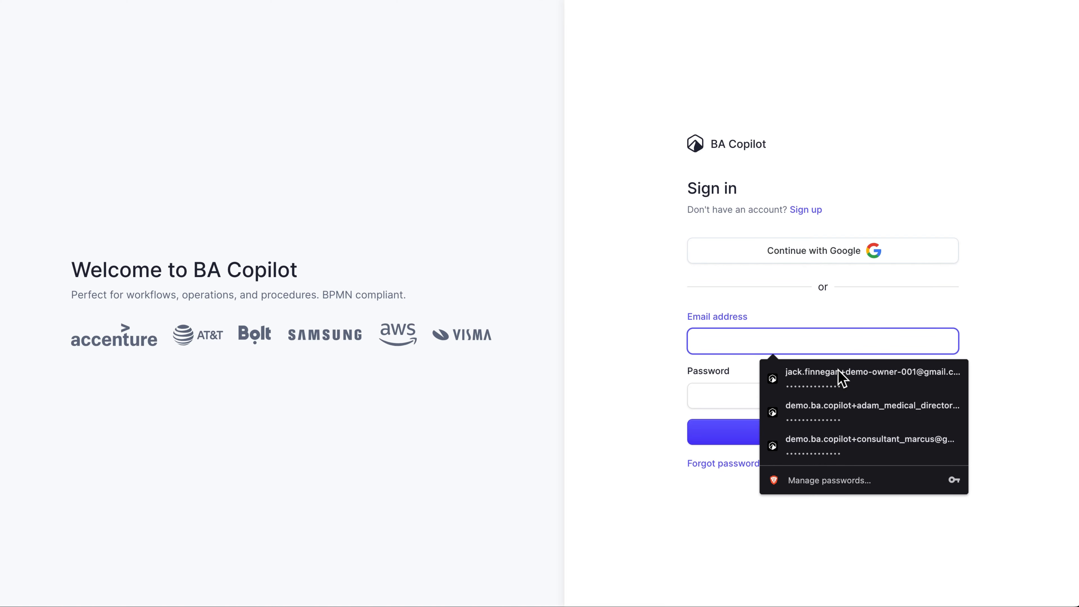
pyautogui.click(851, 451)
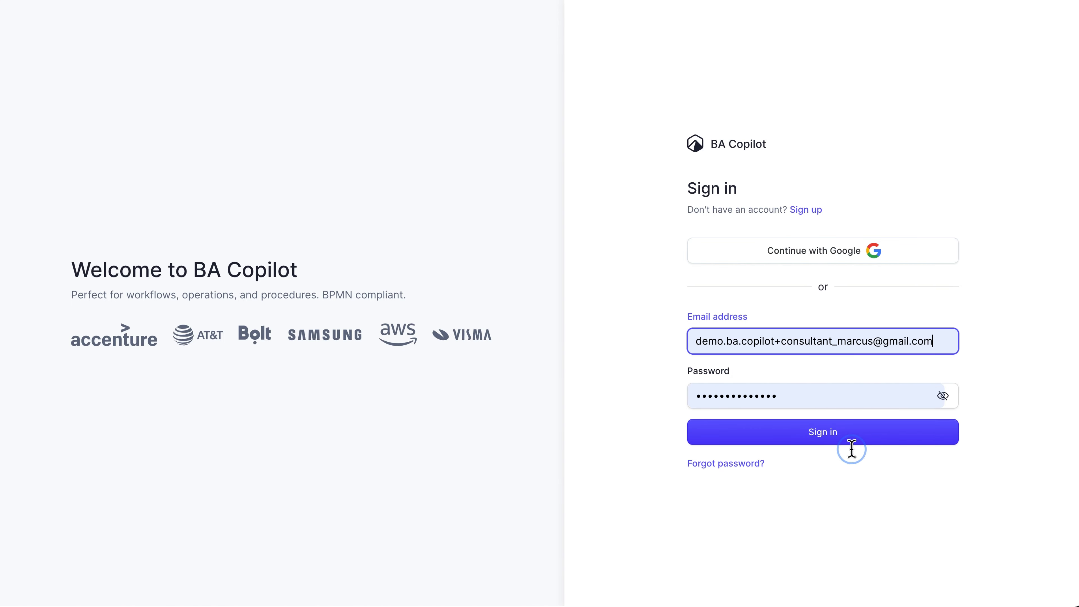
pyautogui.click(842, 434)
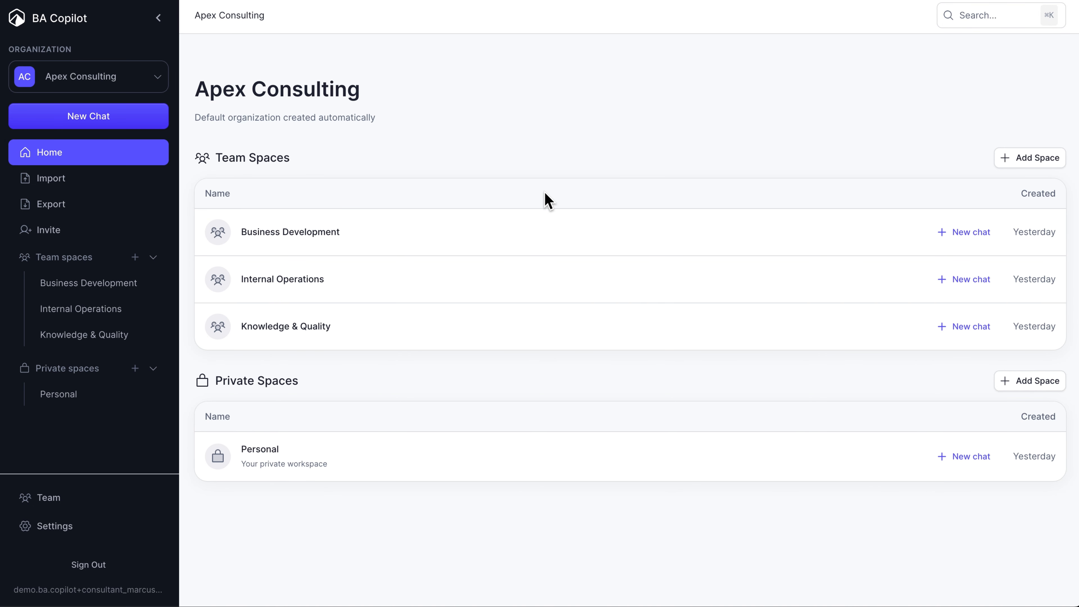
# Switch to the National Health Service organization and add a team space named Patient Pathways
pyautogui.click(153, 89)
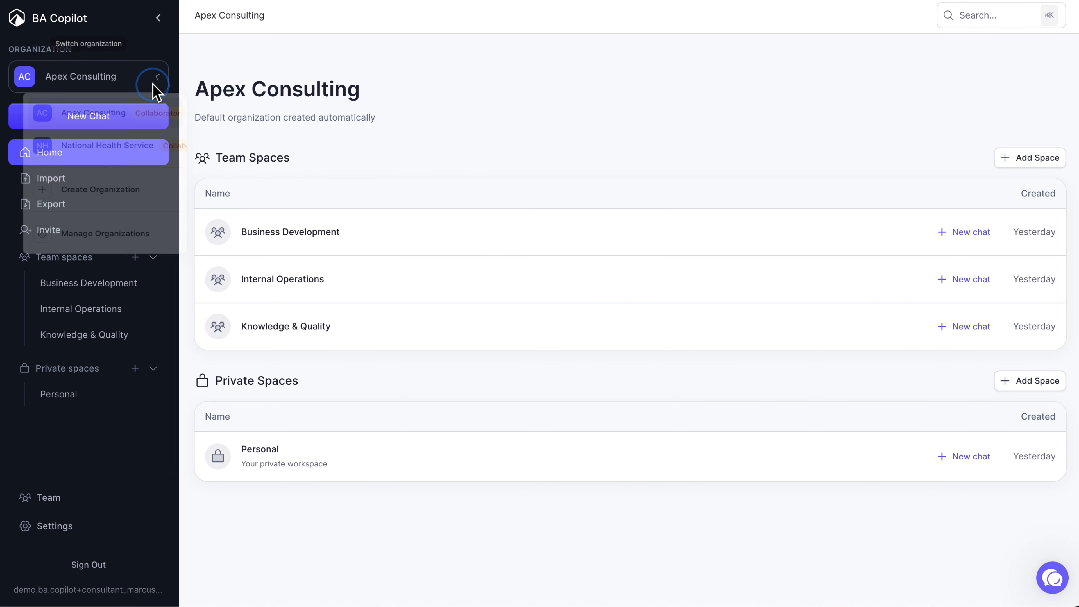
pyautogui.click(137, 148)
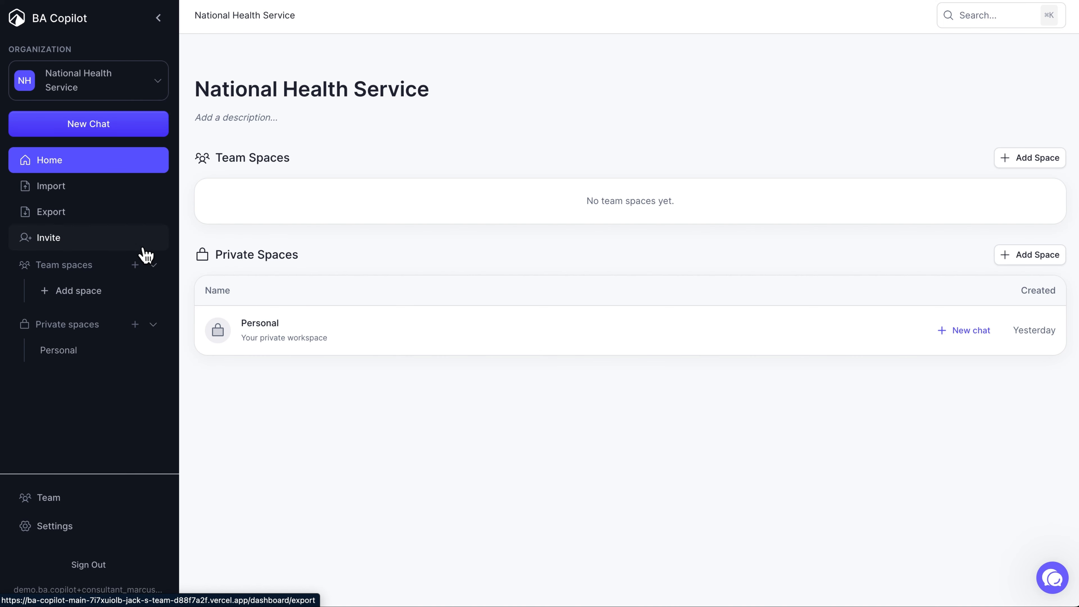
pyautogui.click(121, 293)
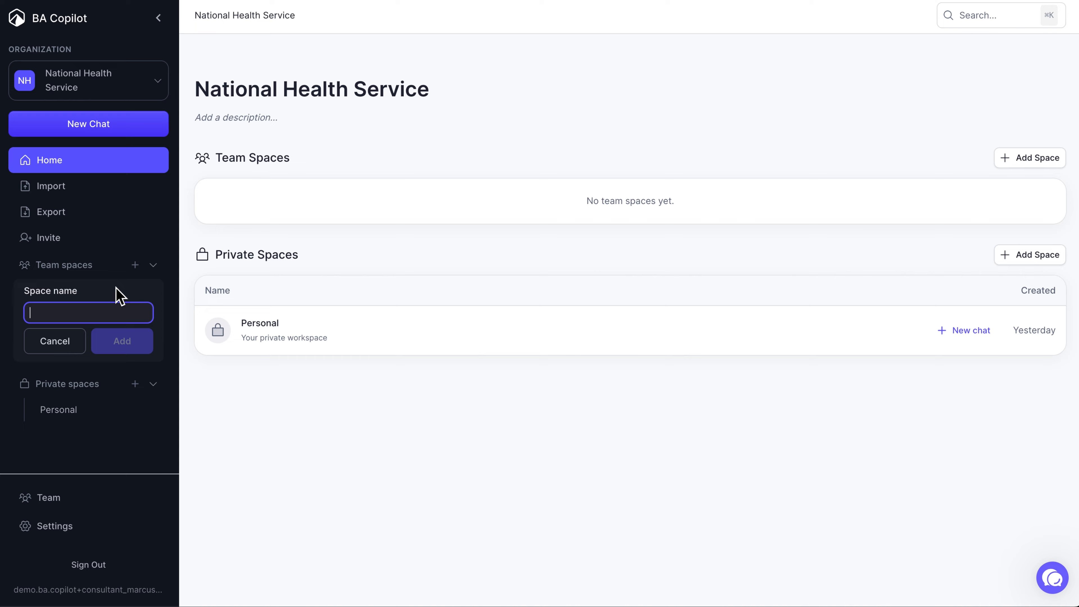
pyautogui.write('Pati')
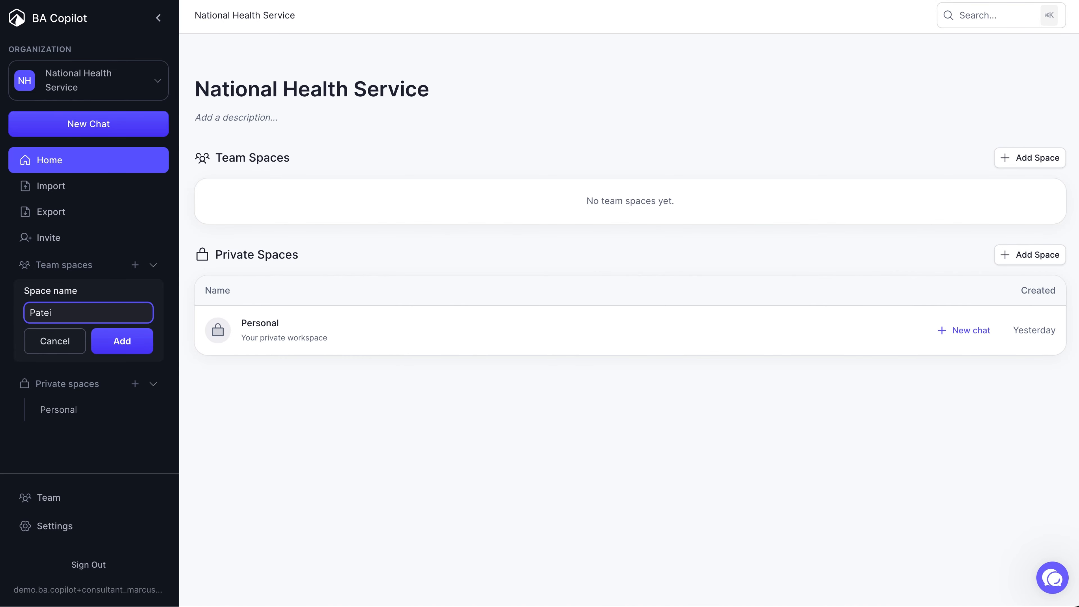
pyautogui.write('ent Pathways')
pyautogui.press('Return')
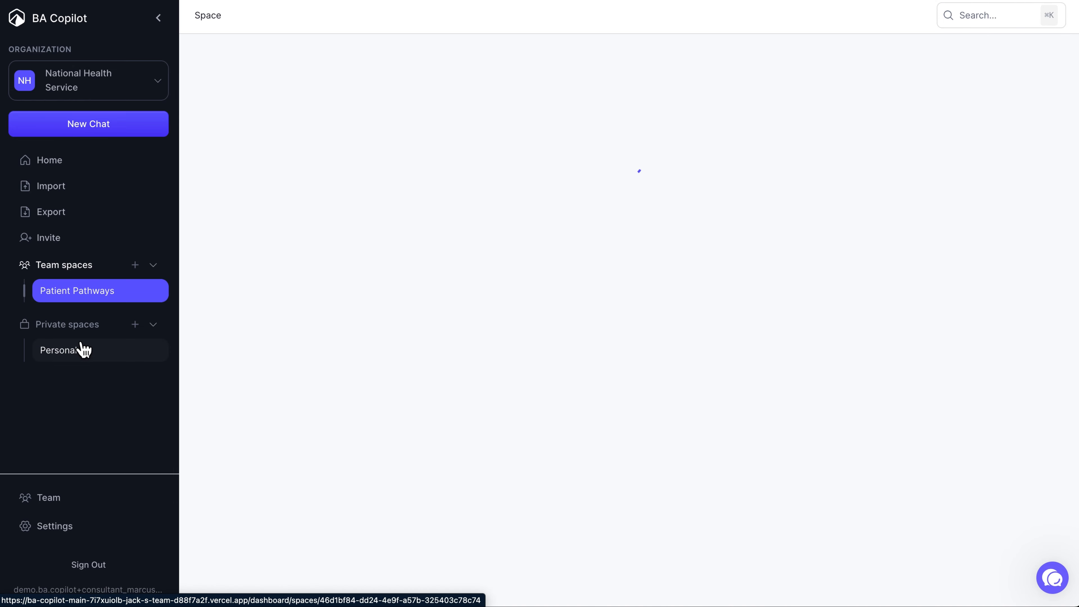
# Start a new chat in the Personal private space of the National Health Service organization
pyautogui.click(84, 350)
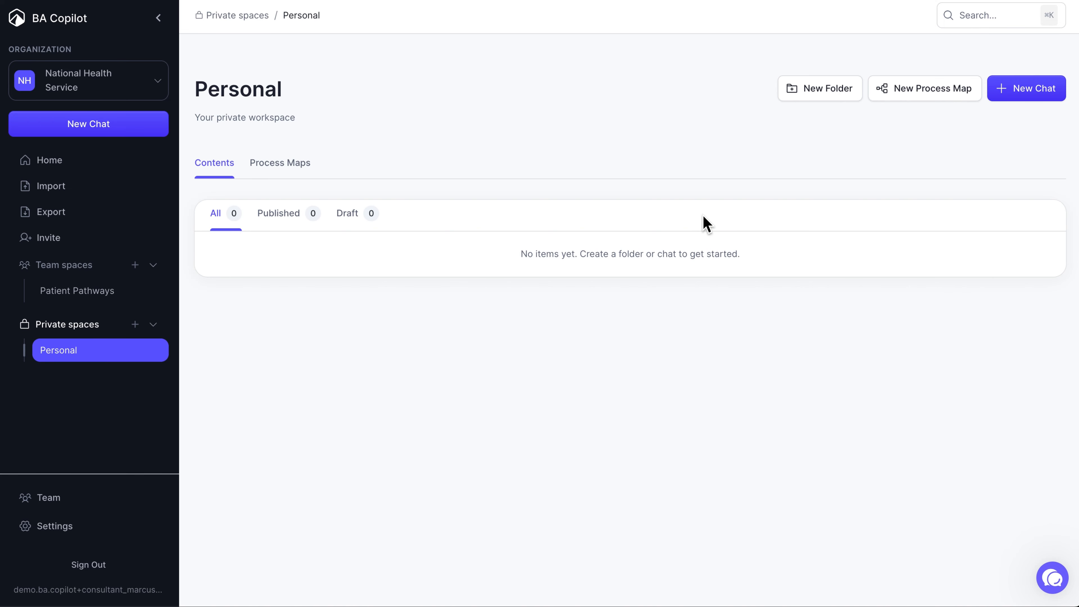
pyautogui.click(1001, 87)
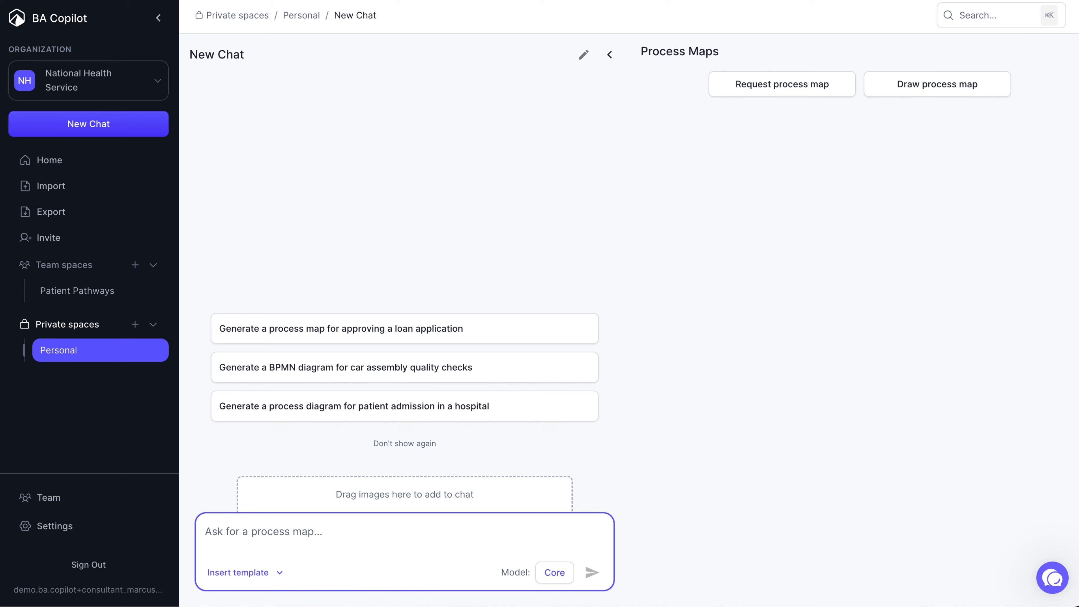
pyautogui.press('super+Tab')
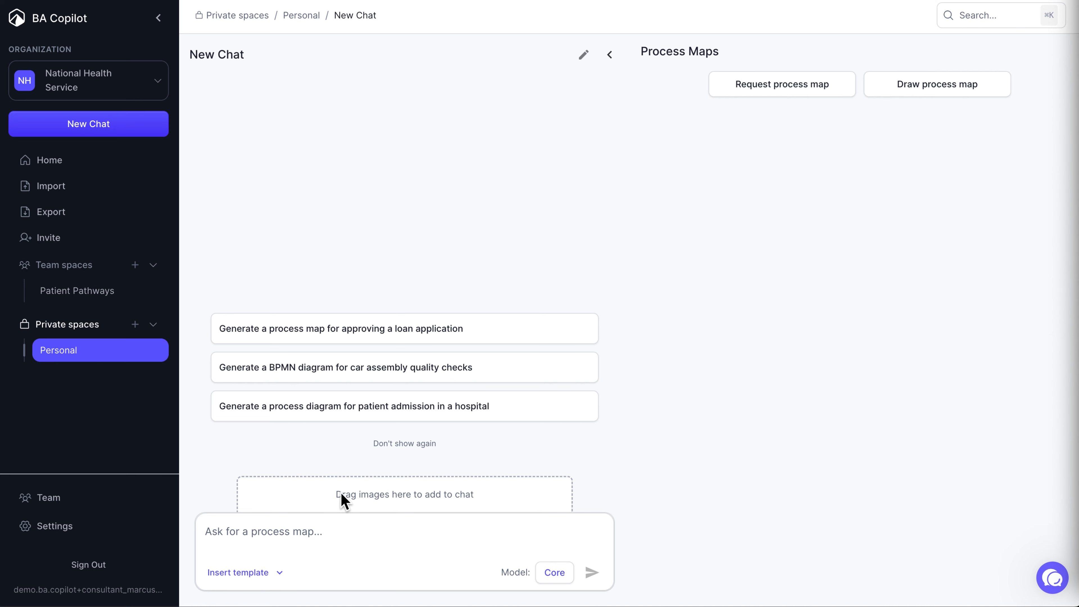
# Request a map of GP referral to specialist appointment: urgent/routine triage, urgent booking within 2 weeks, routine waiting list with booking letter, follow-up call after 14 days
pyautogui.click(403, 508)
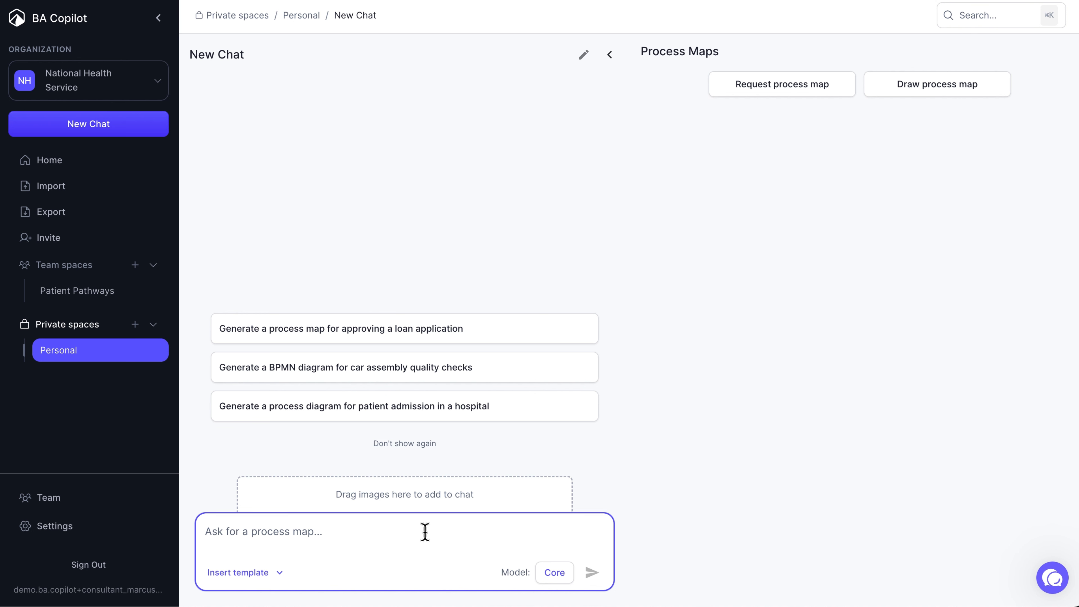
pyautogui.write("Map the GP referral to specialist appointment process. The GP submits a referral, the referral management centre triages it as urgent or routine. Urgent referrals are booked within 2 weeks. Routine referrals are added to the waiting list and the patient receives a booking letter. If the patient doesn't respond within 14 days, a follow-up call is made.")
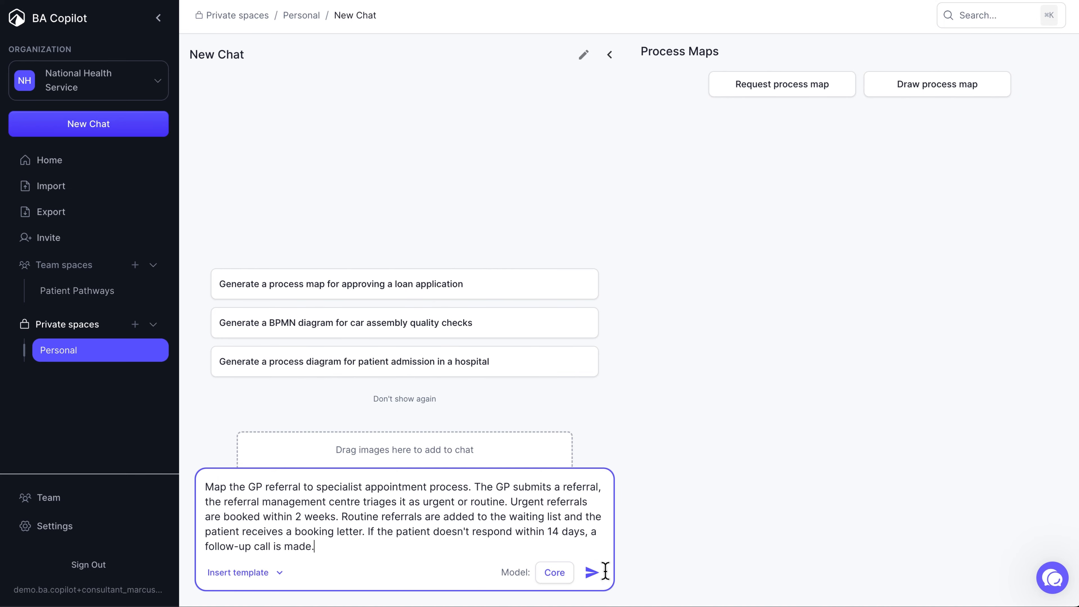
pyautogui.click(597, 573)
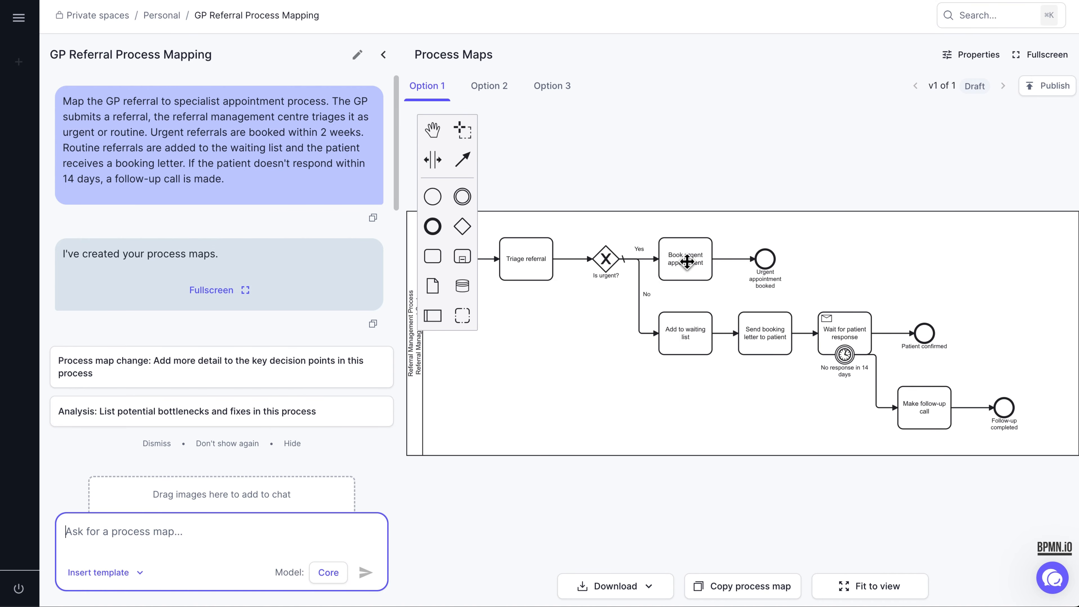
# Submit the suggested analysis request listing potential bottlenecks and fixes in this process, and read through the answer
pyautogui.moveTo(687, 266); pyautogui.dragTo(686, 258)
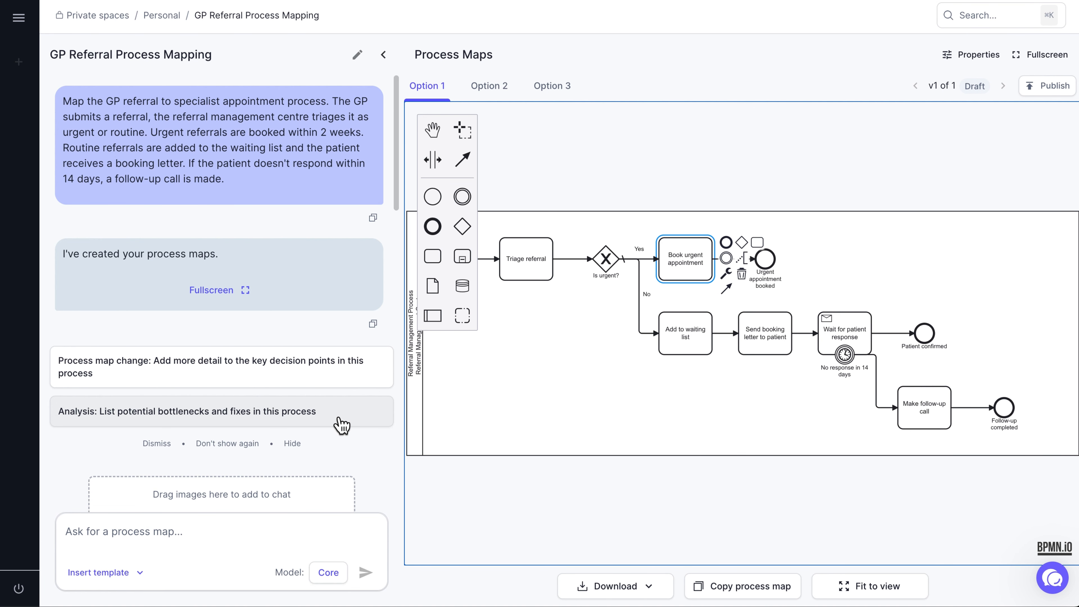
pyautogui.click(340, 421)
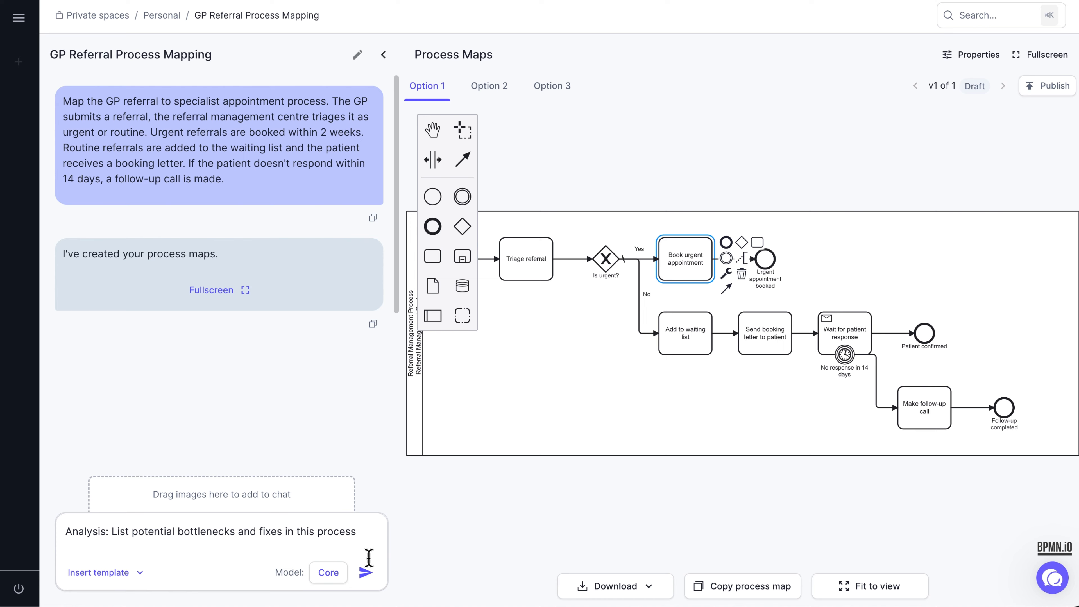
pyautogui.click(366, 574)
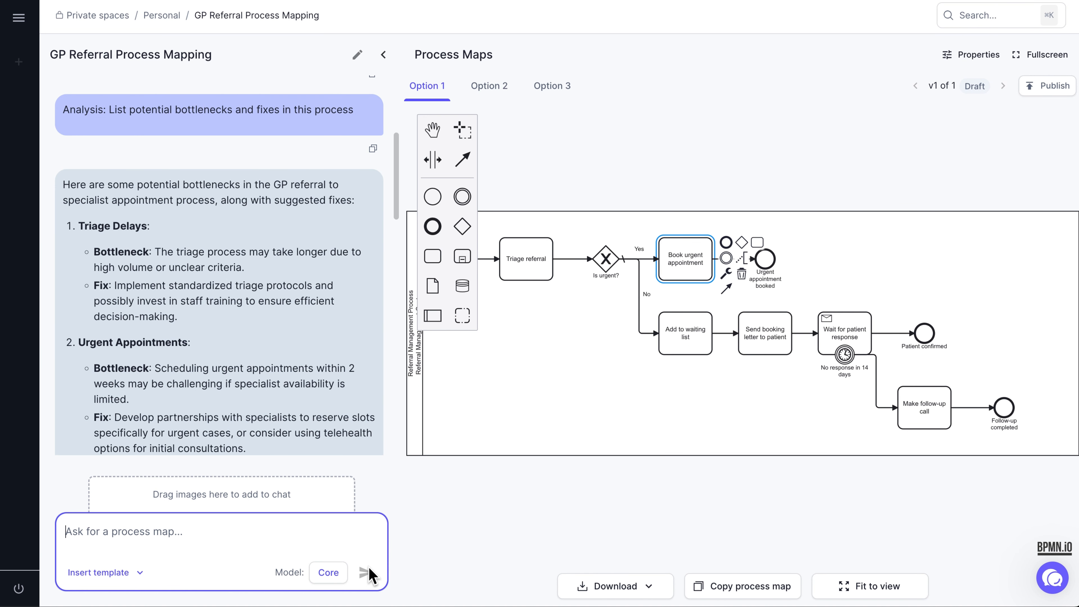
pyautogui.scroll(-6, 297, 313)
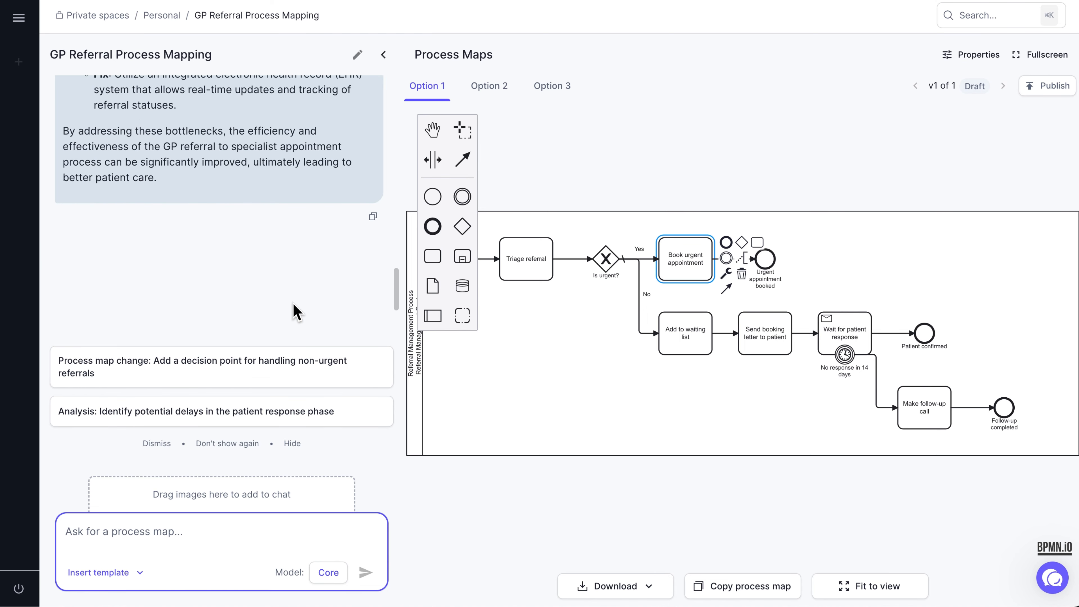
pyautogui.scroll(1, 293, 302)
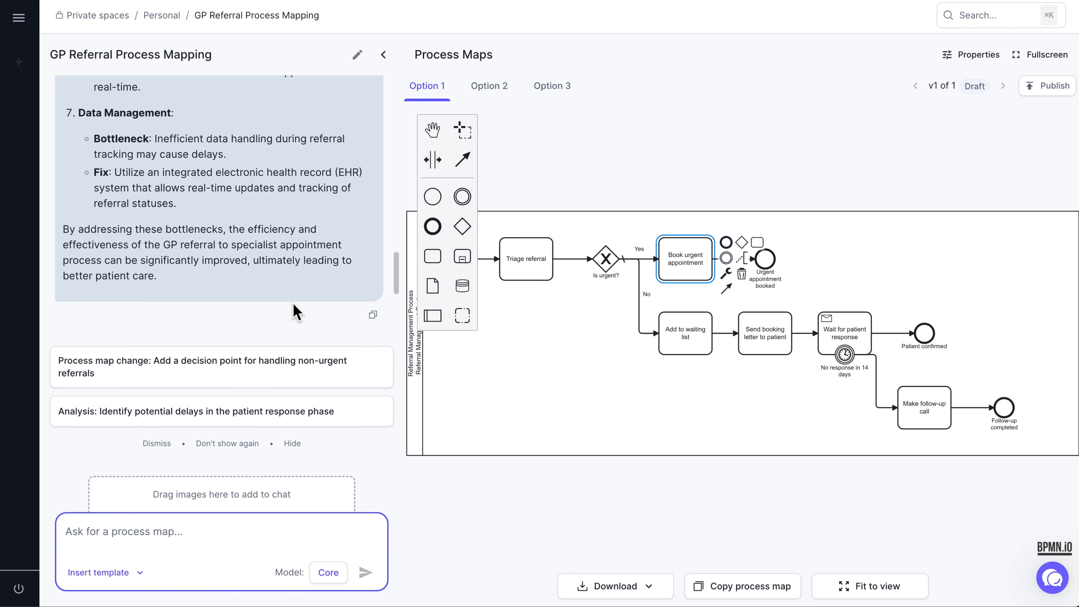
# Ask the chat to make the GP referral process map have 2 pools
pyautogui.write('Make the proce')
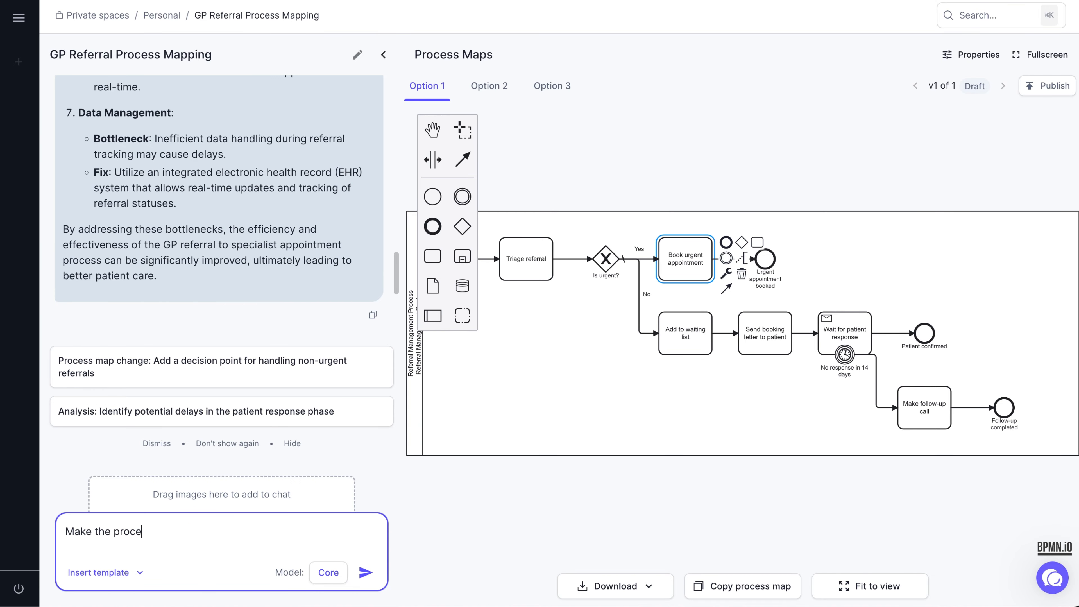
pyautogui.write('ss map have 2 pools')
pyautogui.press('Return')
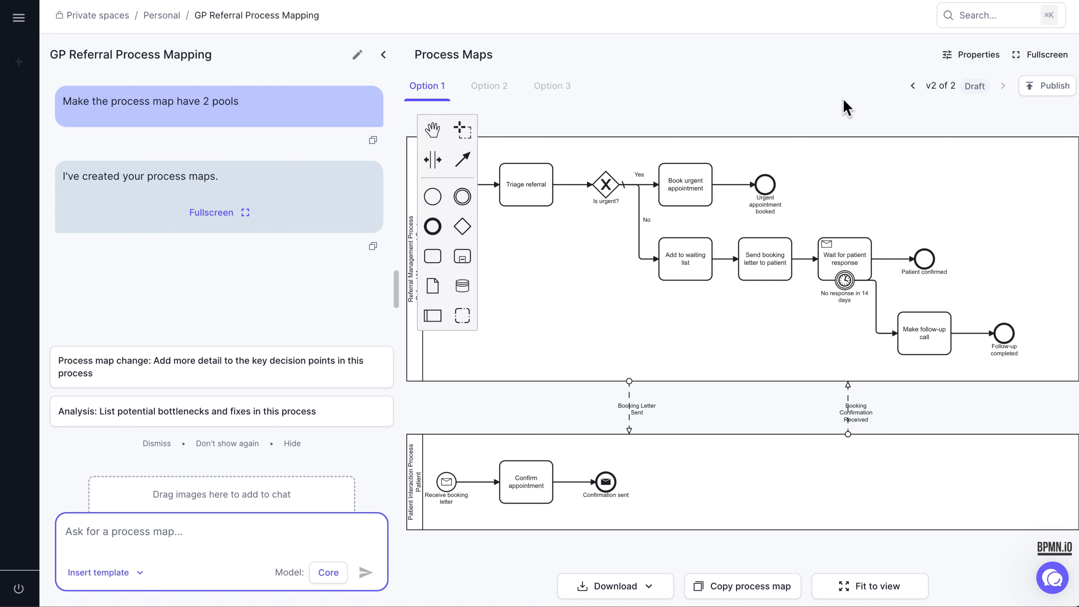
# Enlarge the description field in the process map's properties and set the map's cycle time to 20 min
pyautogui.click(949, 60)
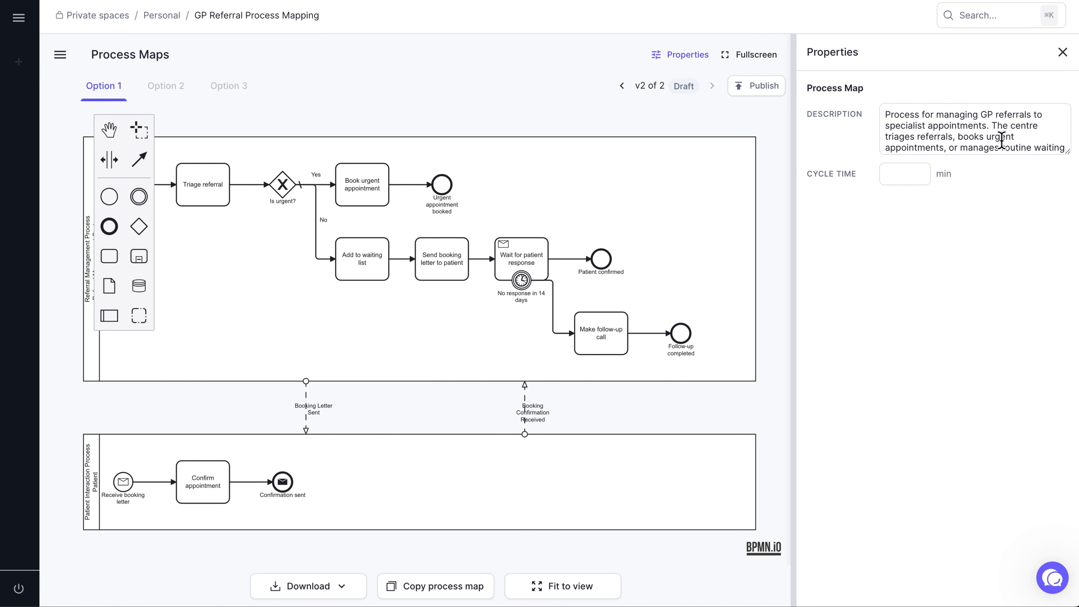
pyautogui.moveTo(1063, 149); pyautogui.dragTo(1063, 198)
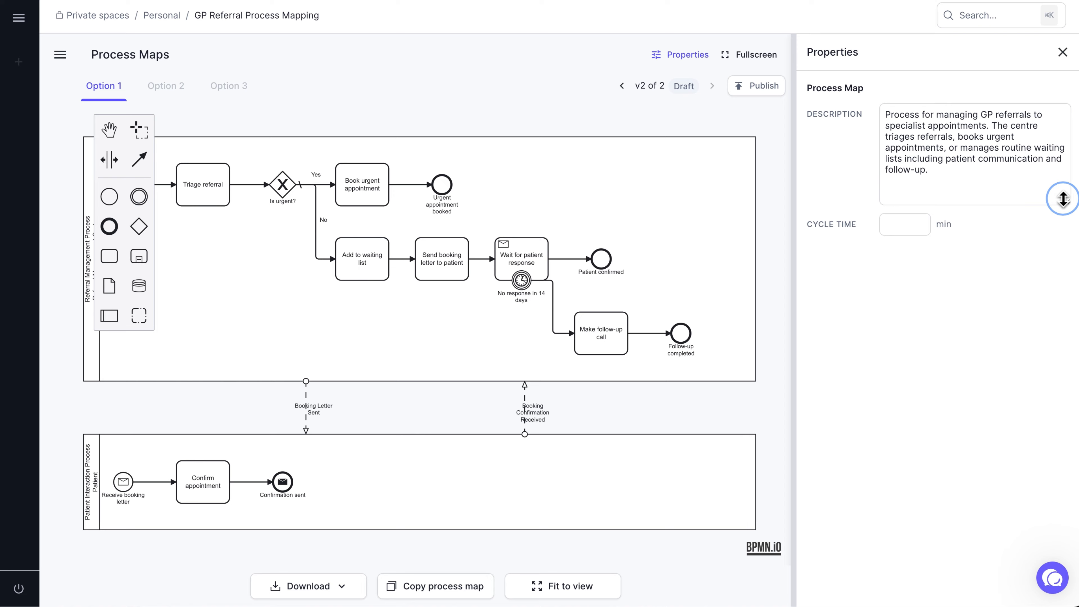
pyautogui.click(897, 226)
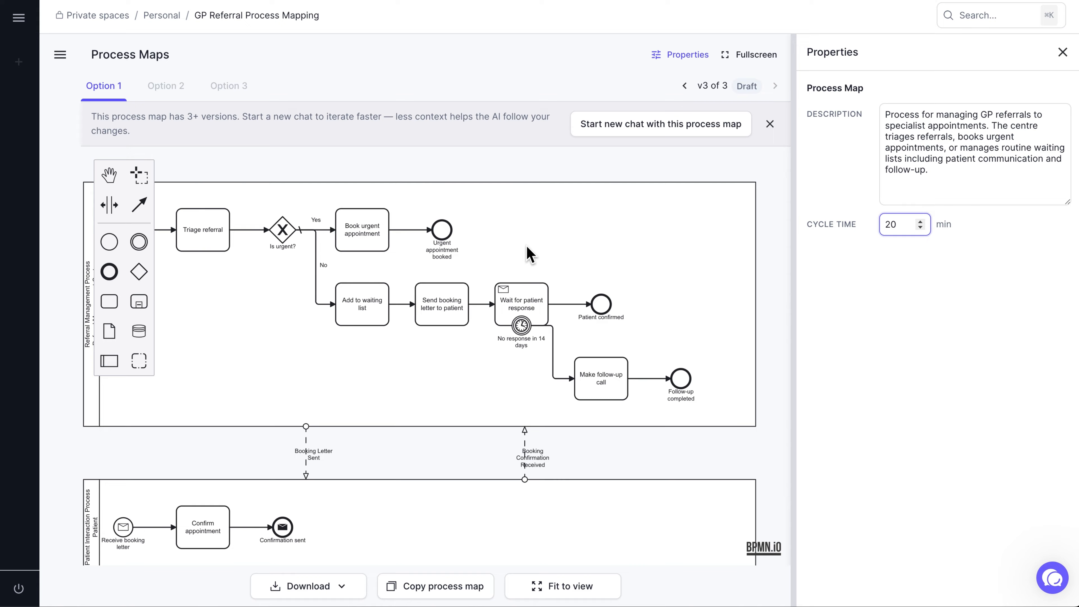
# Set the execution time of the "Add to waiting list" task to 10 min
pyautogui.click(385, 293)
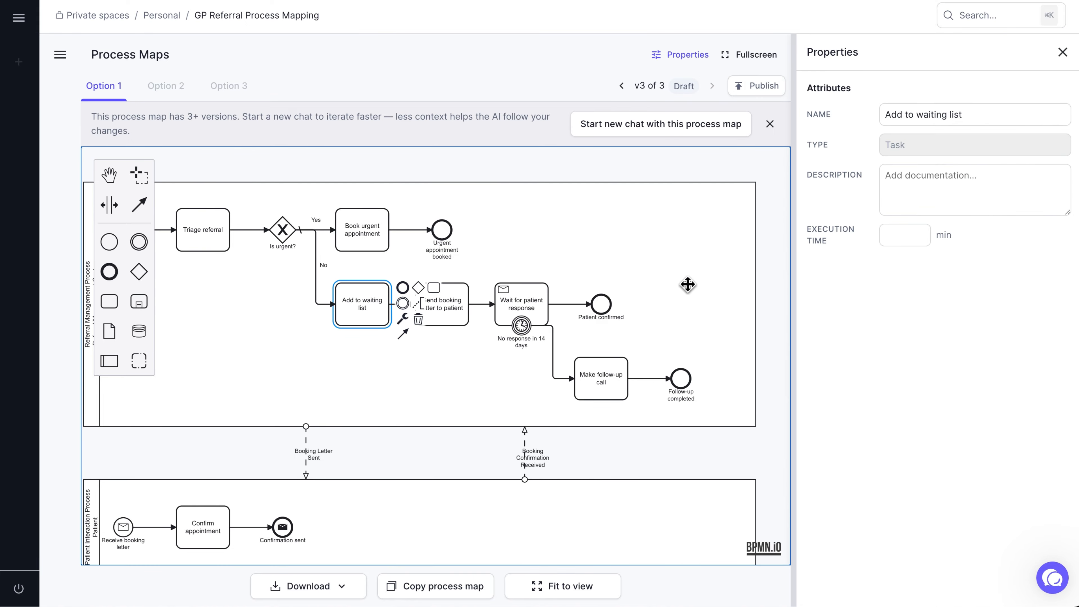
pyautogui.click(889, 235)
pyautogui.write('10')
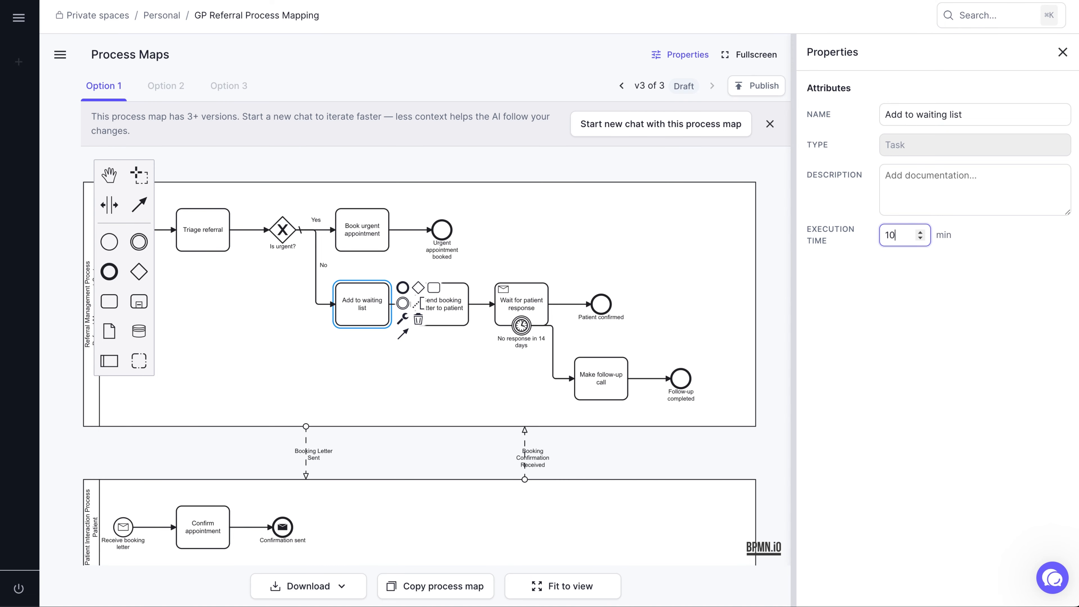
# Set the execution time of the "Send booking letter to patient" task to 5 min and close the properties
pyautogui.click(460, 305)
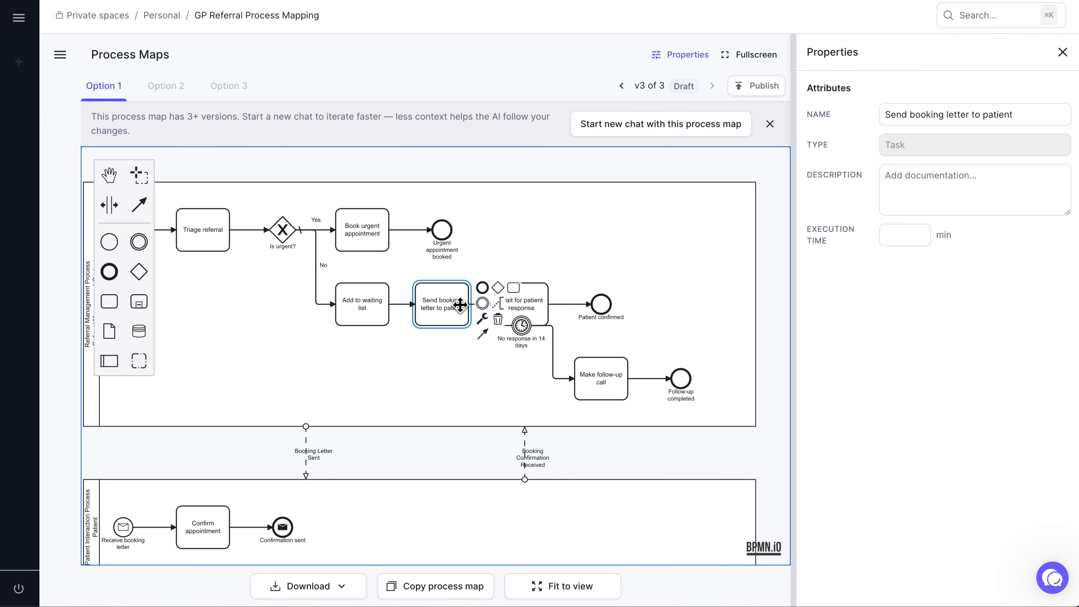
pyautogui.click(904, 236)
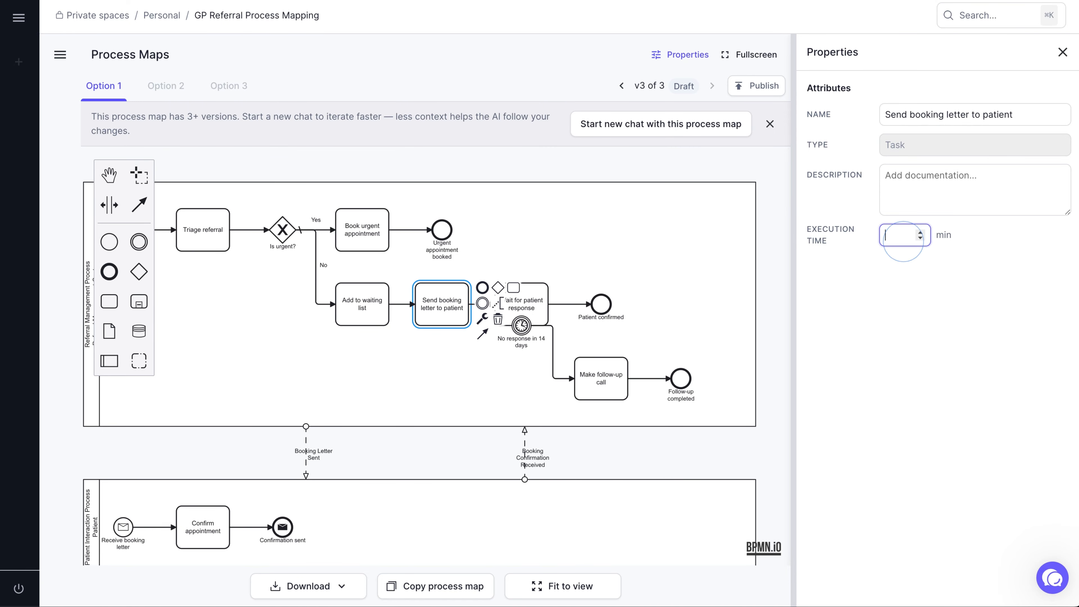
pyautogui.write('5')
pyautogui.click(947, 257)
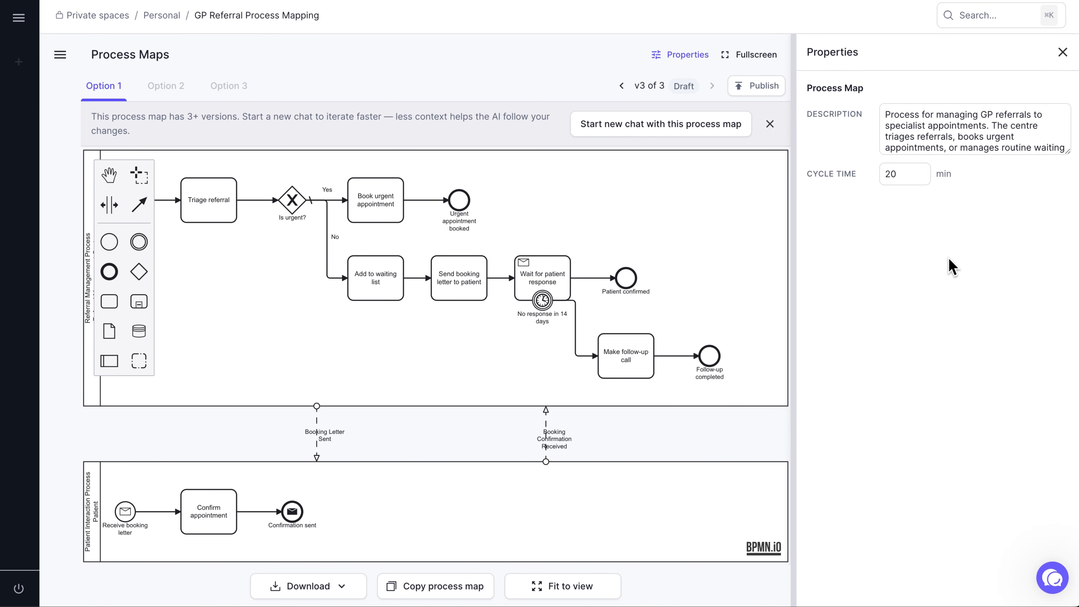
pyautogui.click(474, 264)
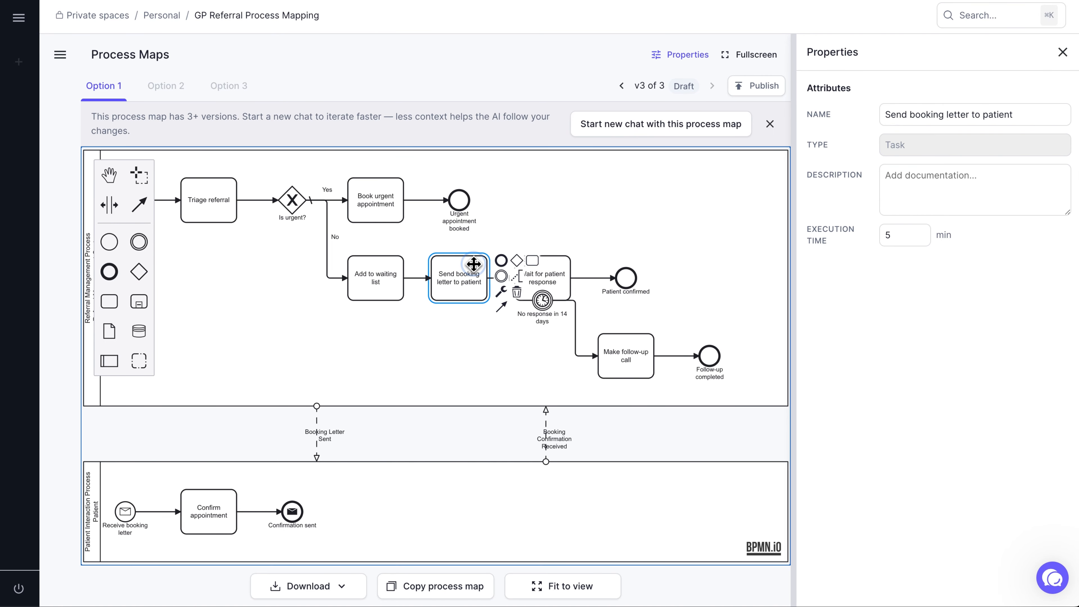
pyautogui.click(1062, 54)
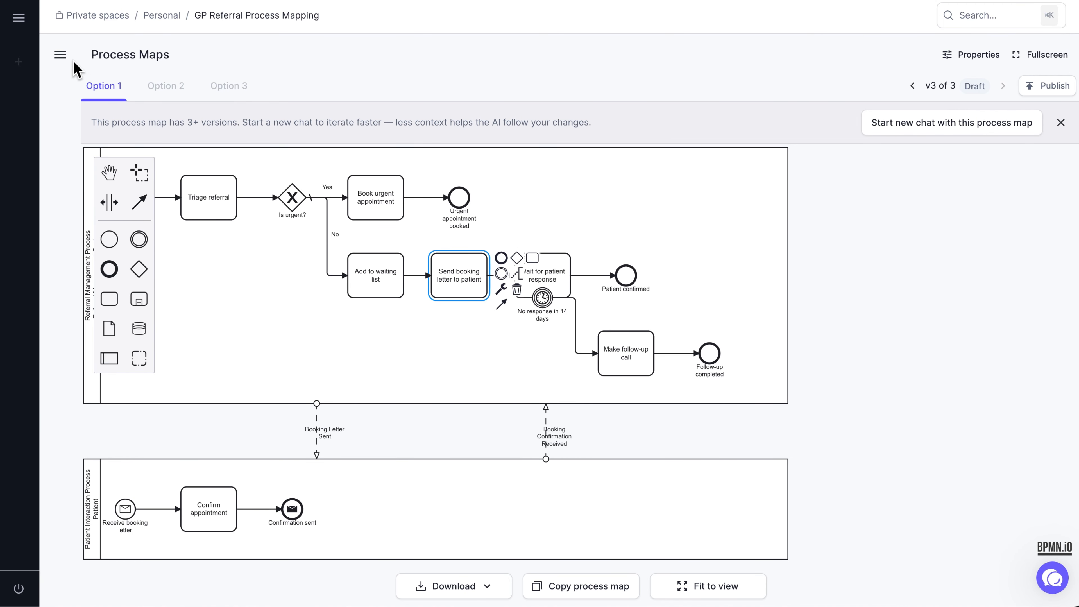
# Save the GP Referral Process Mapping diagram as an independent process map in the Patient Pathways space with Published as its initial status
pyautogui.click(59, 55)
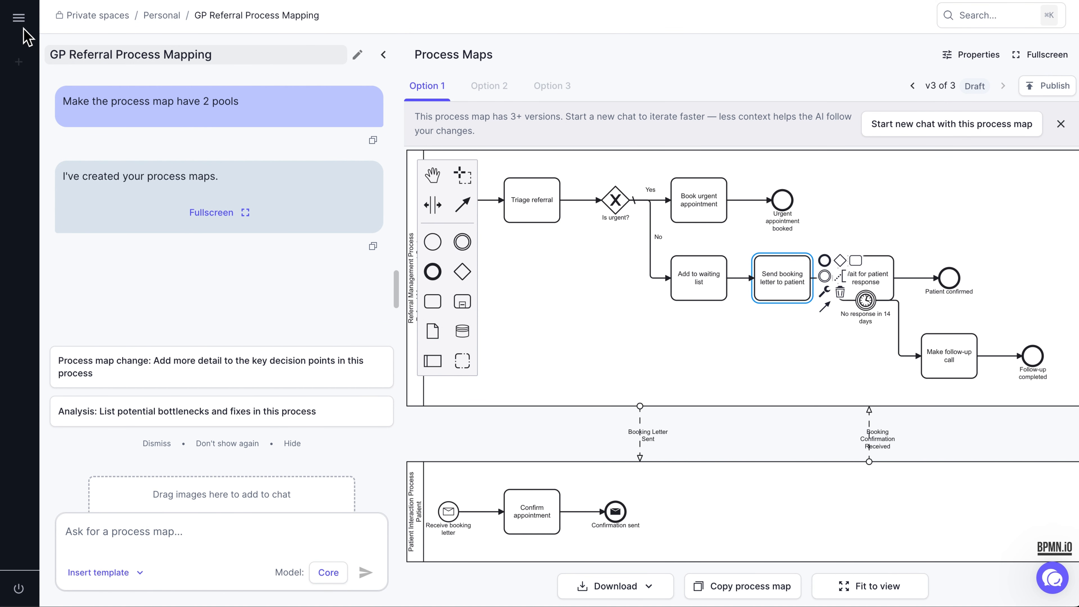
pyautogui.click(18, 17)
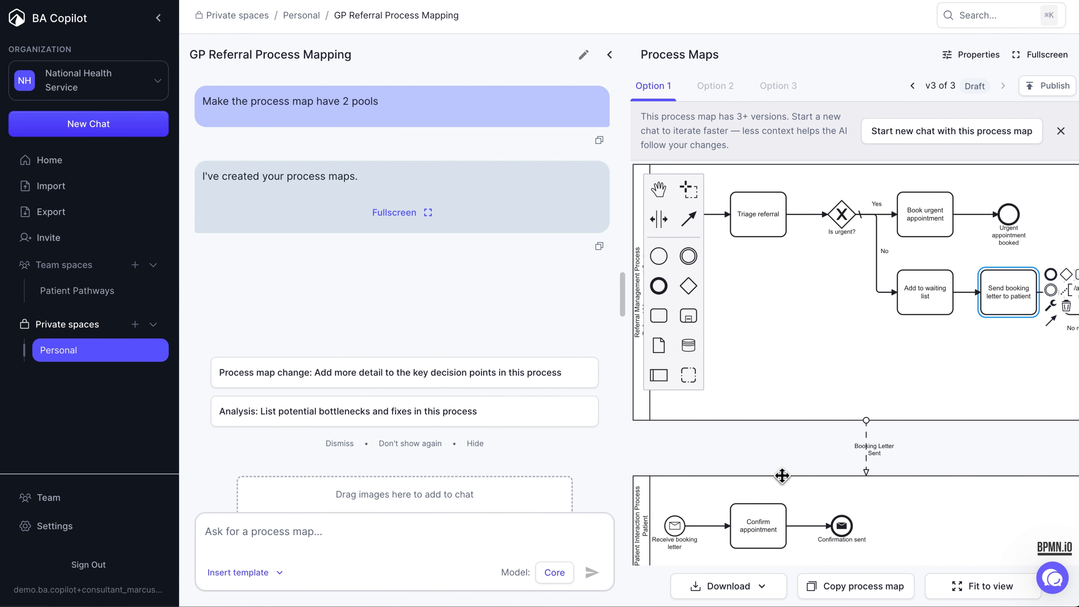
pyautogui.click(853, 588)
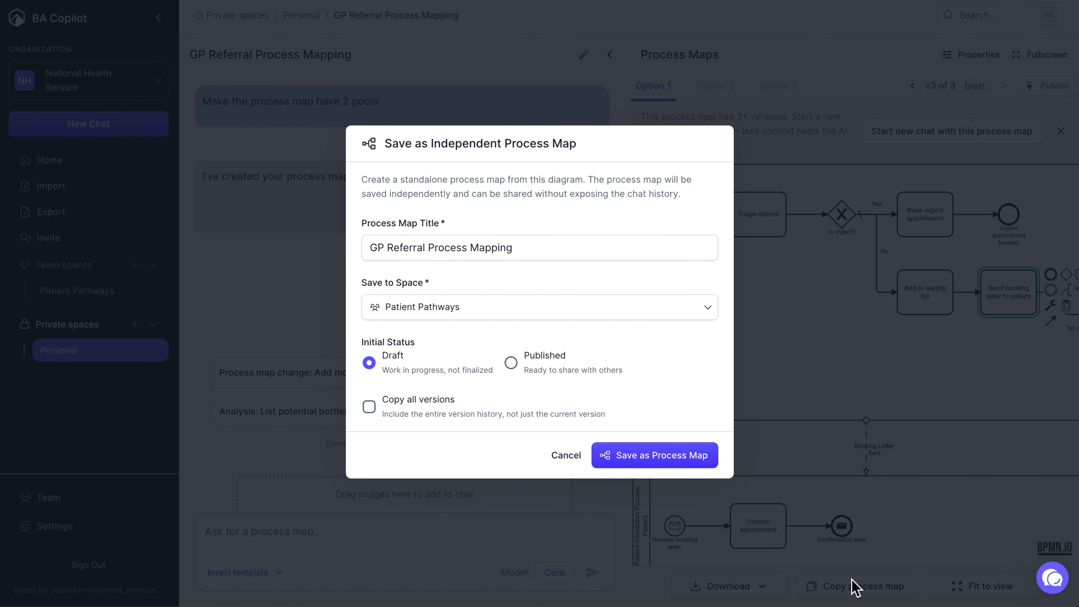
pyautogui.click(546, 315)
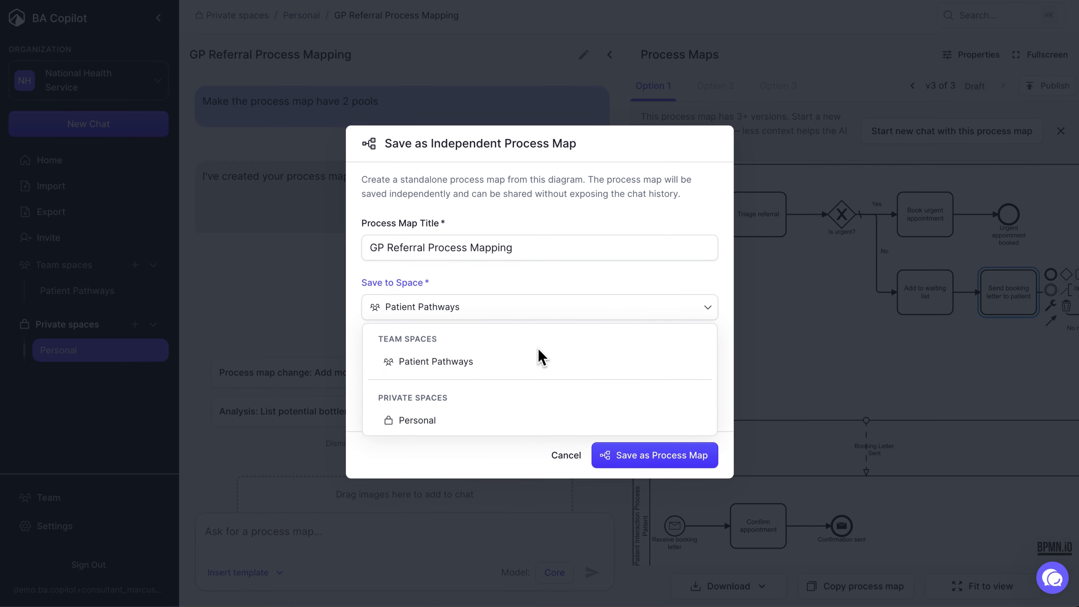
pyautogui.click(548, 362)
pyautogui.click(547, 361)
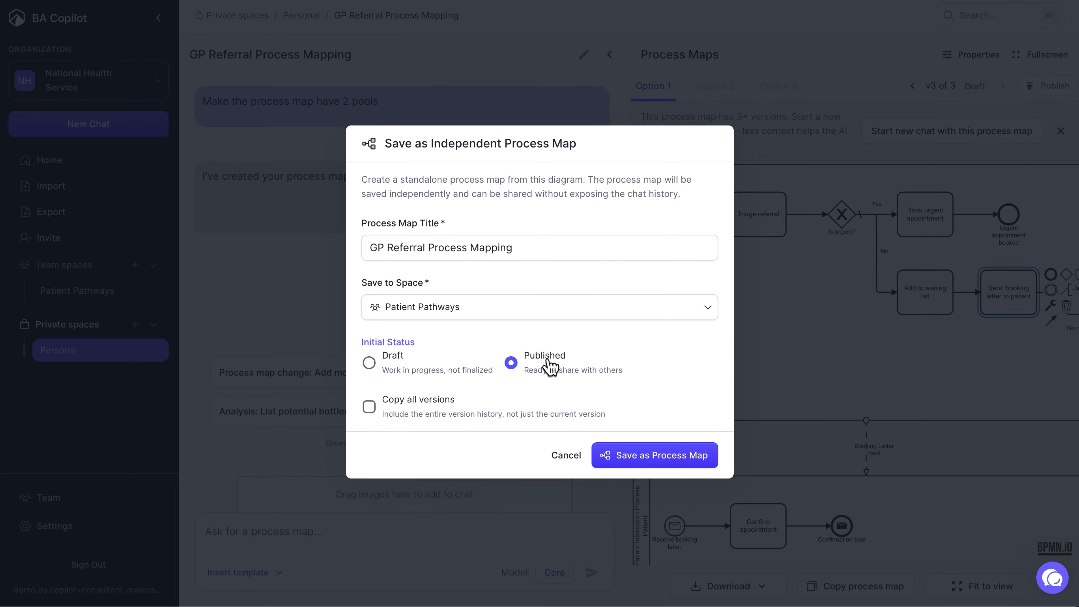
pyautogui.click(636, 450)
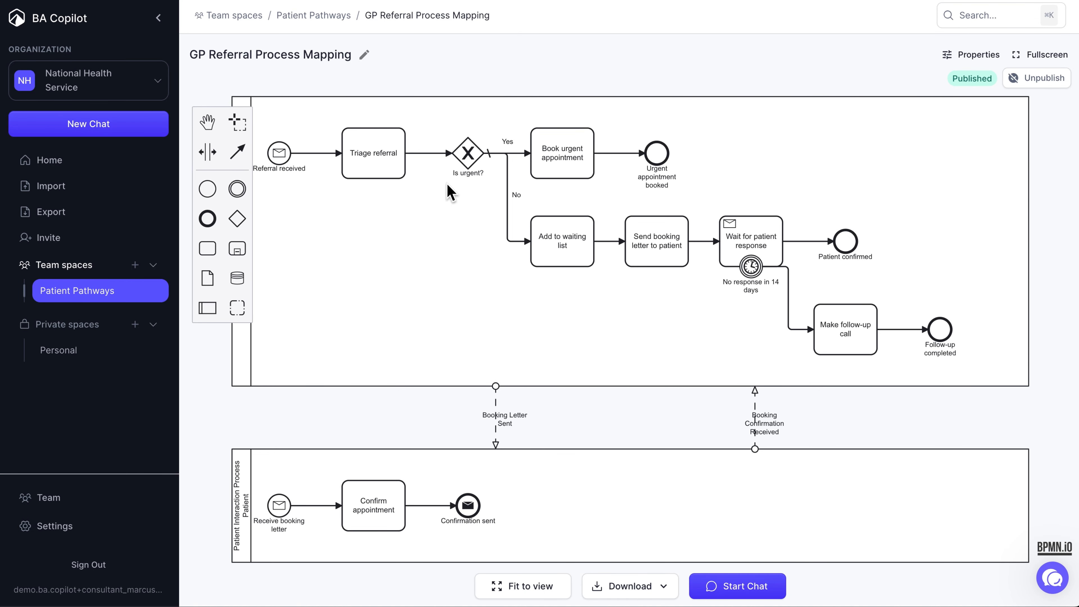
# Create a new team space named Clinical Operations
pyautogui.click(135, 265)
pyautogui.write('Clinica')
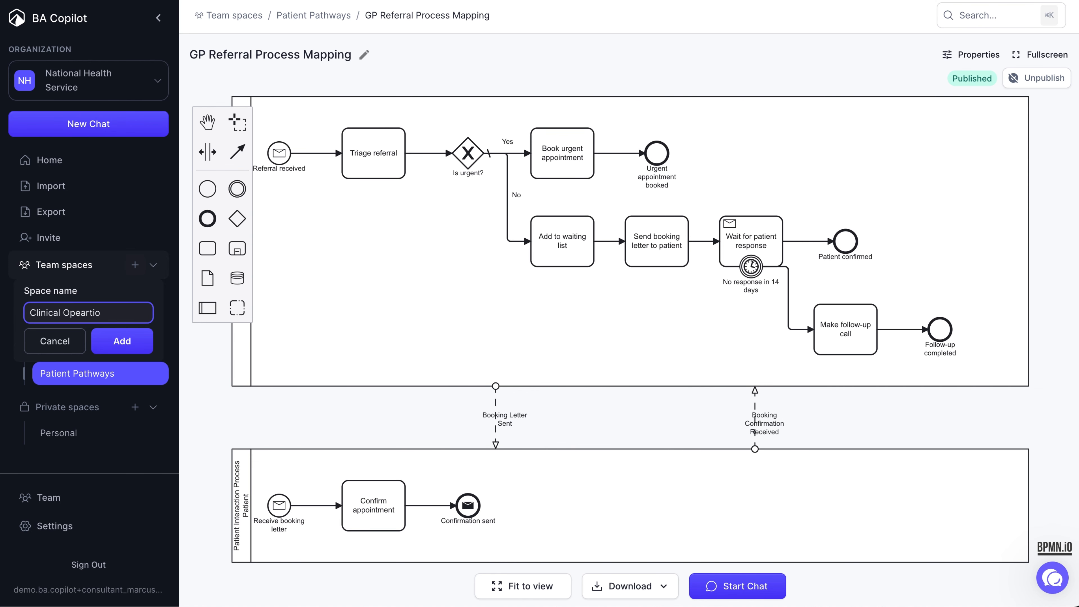
pyautogui.write('l Operations')
pyautogui.press('Return')
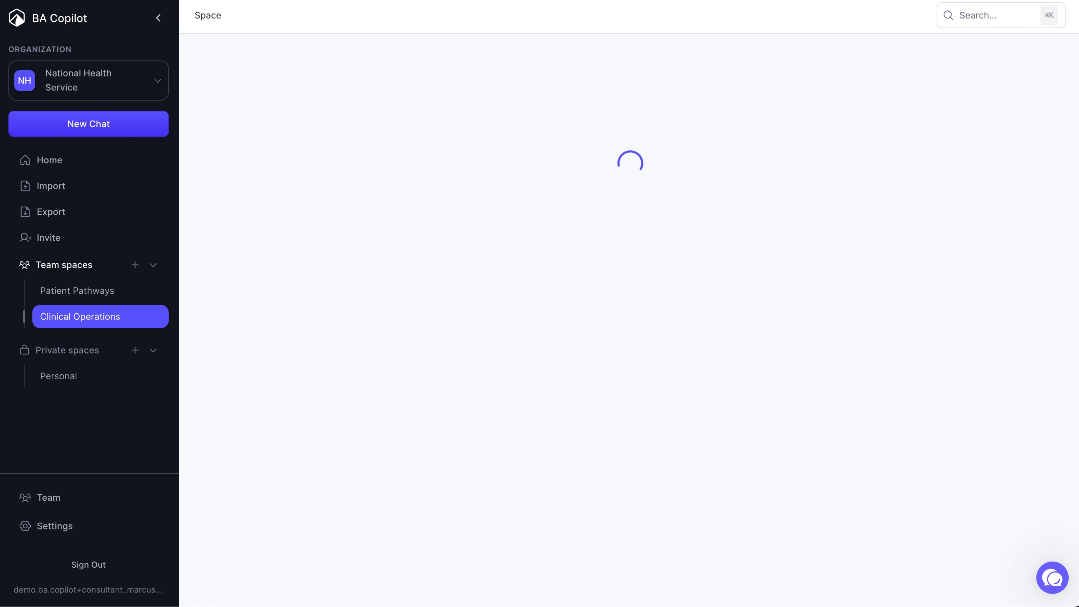
# Check the process descriptions in Google Sheets, return to BA Copilot and upload "Demo - National Health Service - Clinical Operations.xlsx" for process map import
pyautogui.click(1, 132)
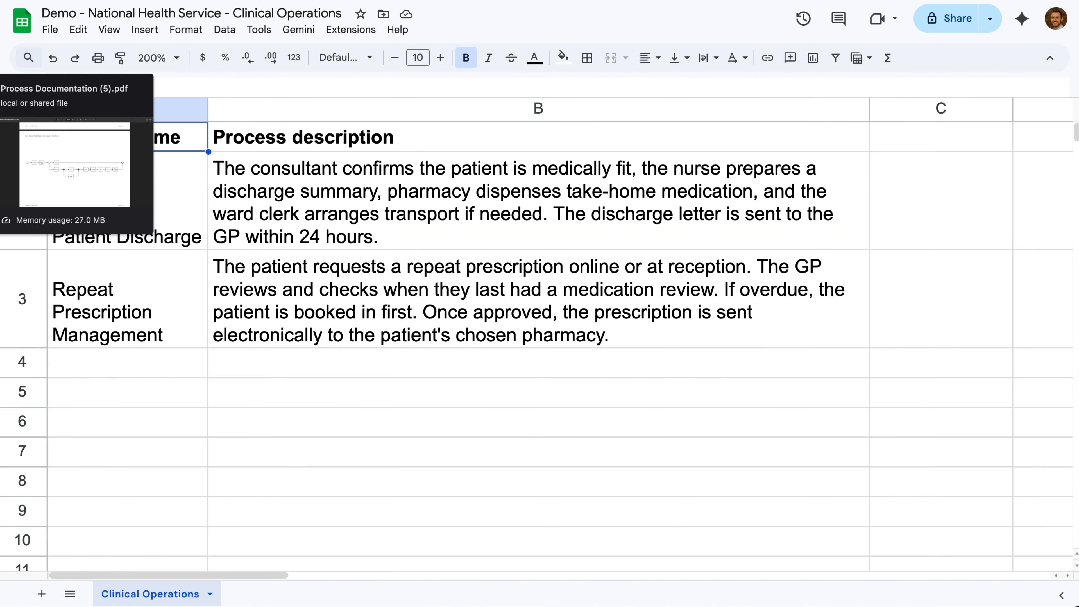
pyautogui.click(1, 63)
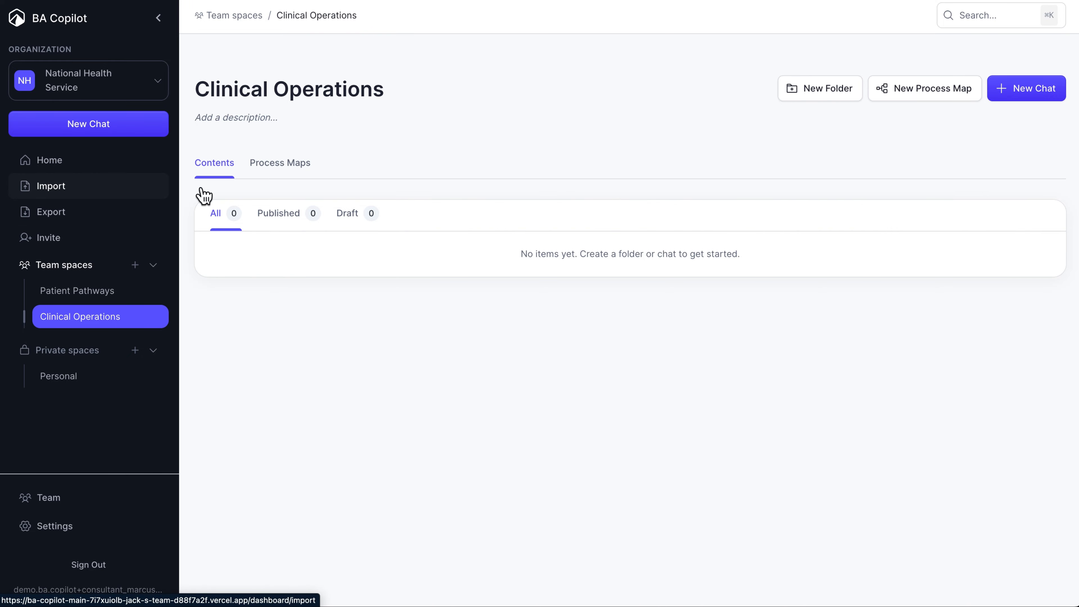
pyautogui.click(51, 185)
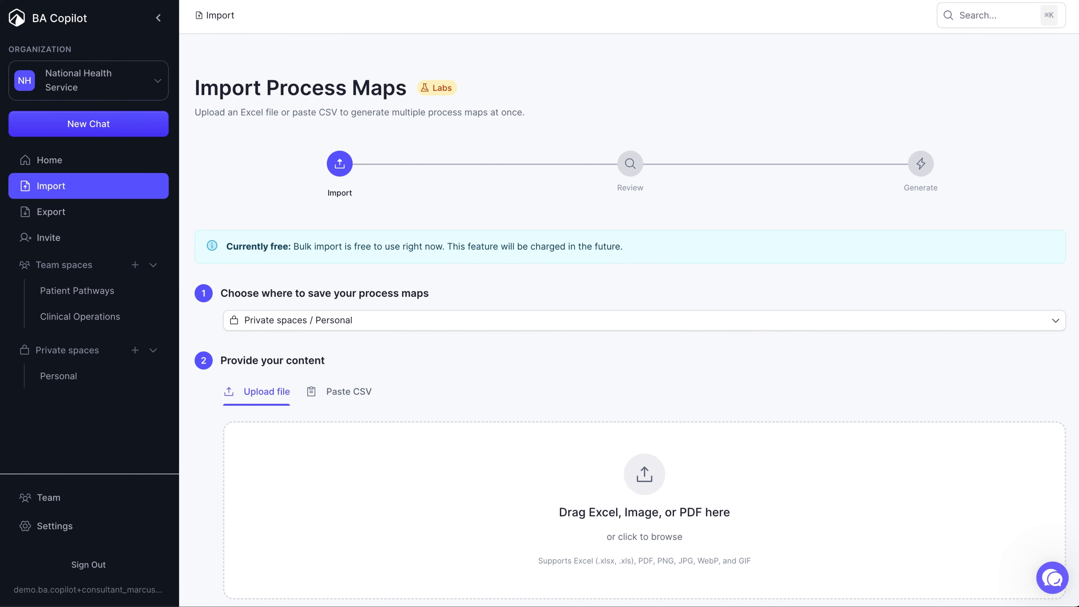
pyautogui.moveTo(930, 438); pyautogui.dragTo(918, 446)
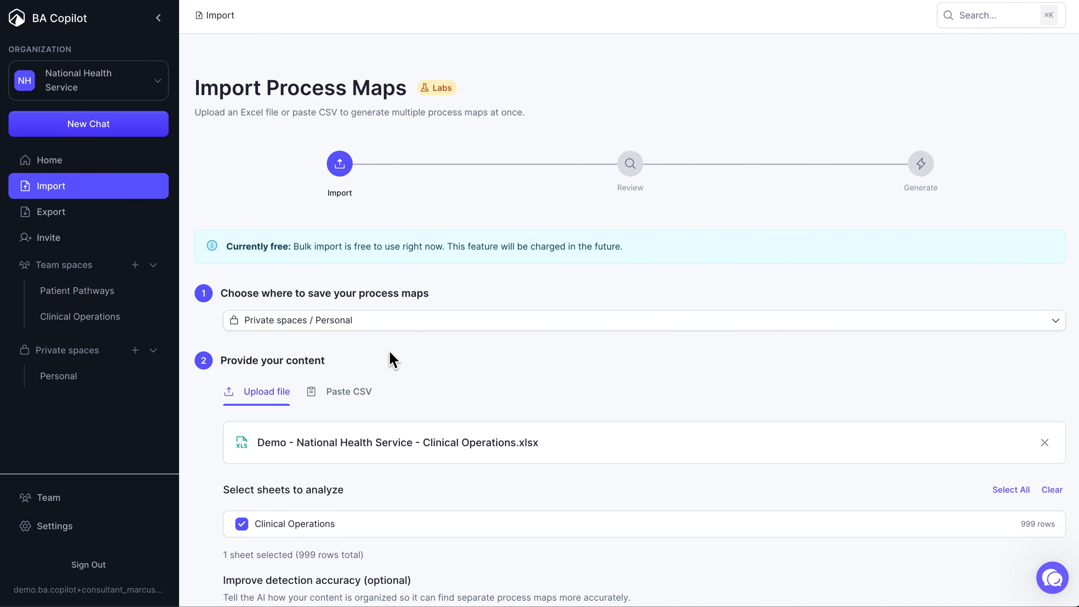
# Add the detection instruction "create 2 process maps" and analyze the Clinical Operations sheet
pyautogui.scroll(-3, 390, 357)
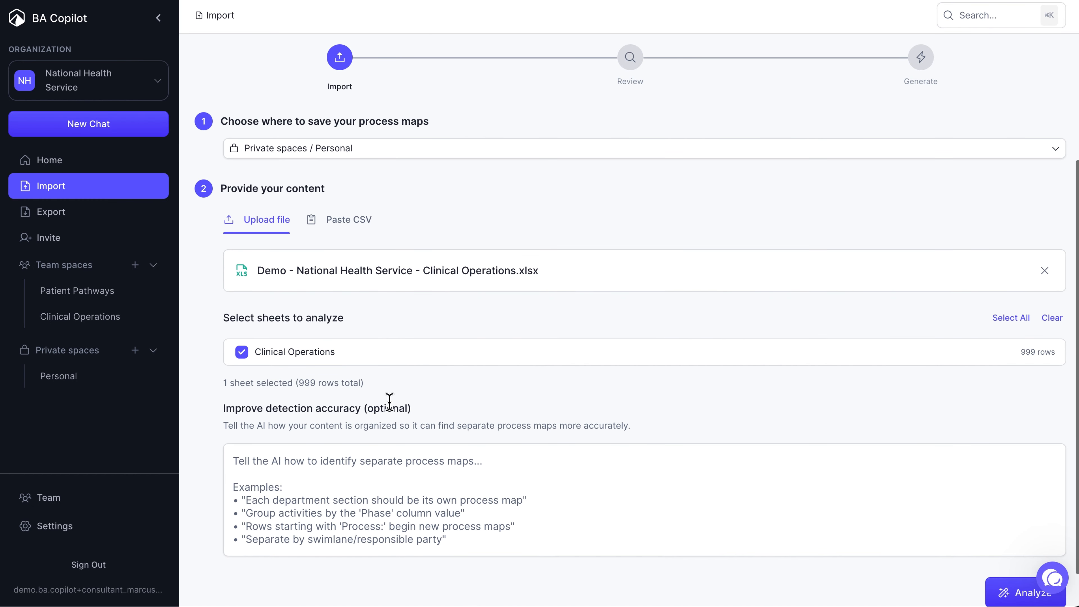
pyautogui.click(407, 459)
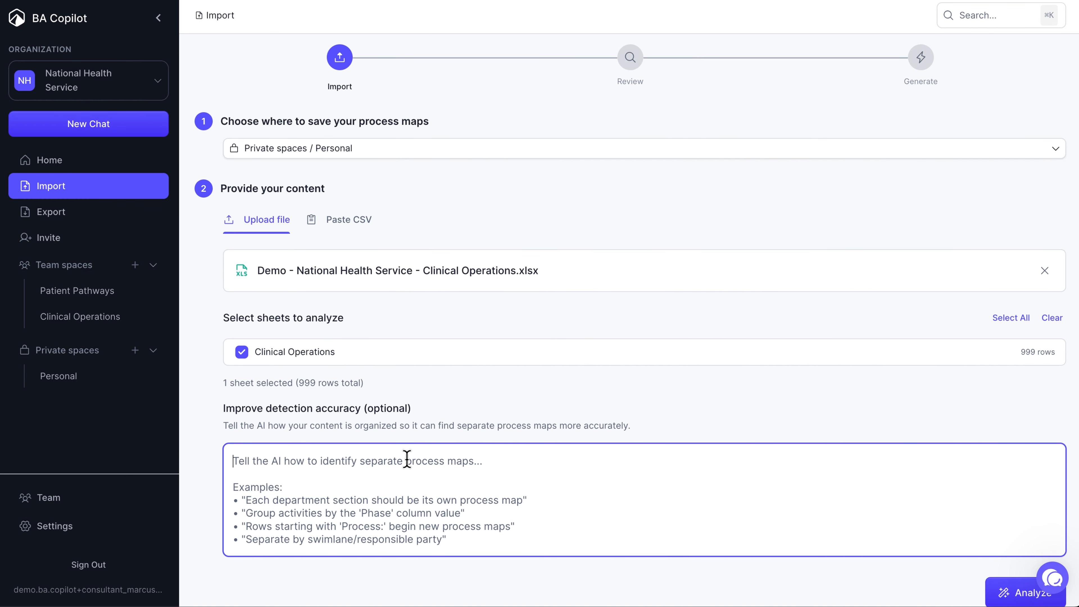
pyautogui.write('crea')
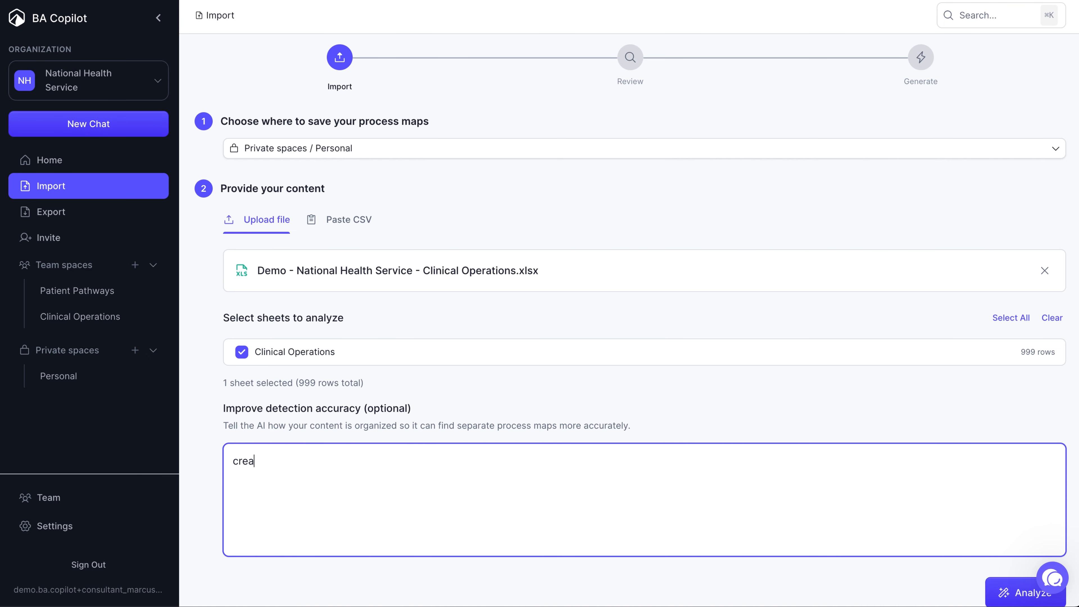
pyautogui.write('te 2 process maps')
pyautogui.press('Tab')
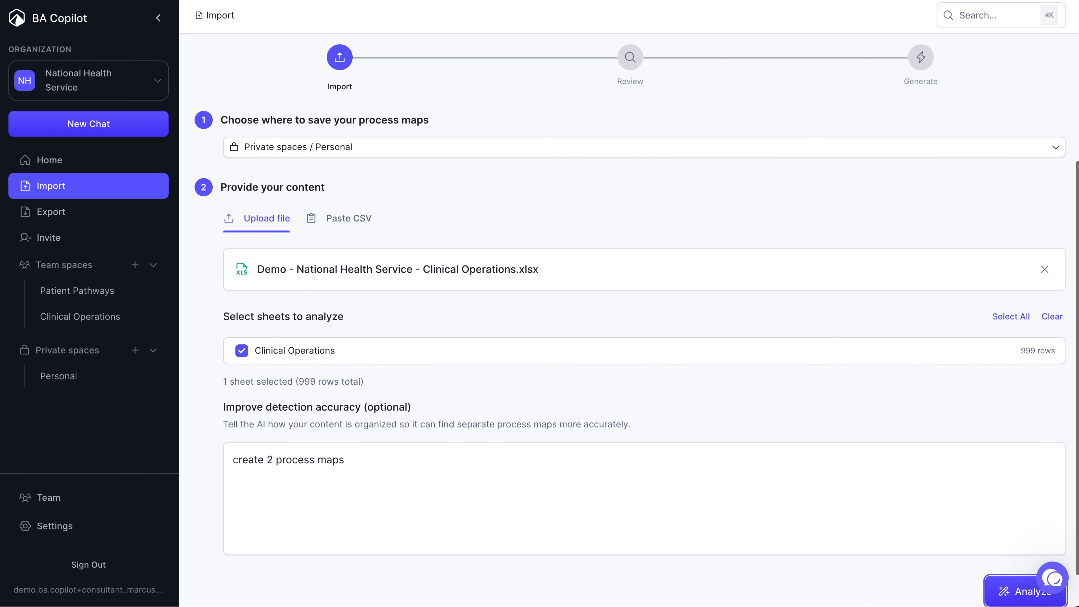
pyautogui.press('Return')
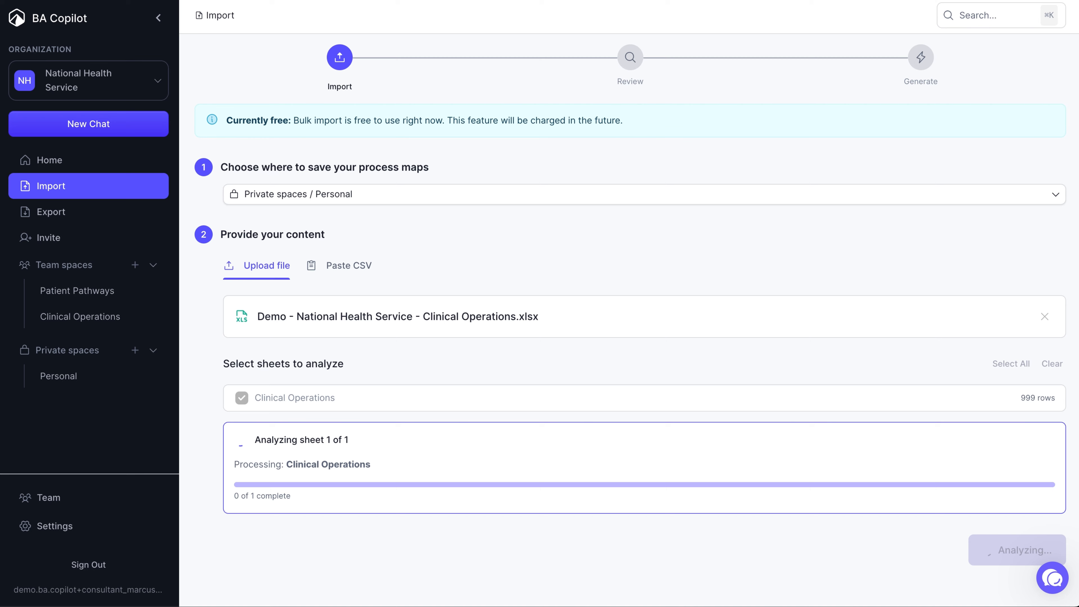
# Generate the Patient Discharge and Repeat Prescription Management process maps with the Core model and look over their generated options
pyautogui.scroll(-2, 450, 393)
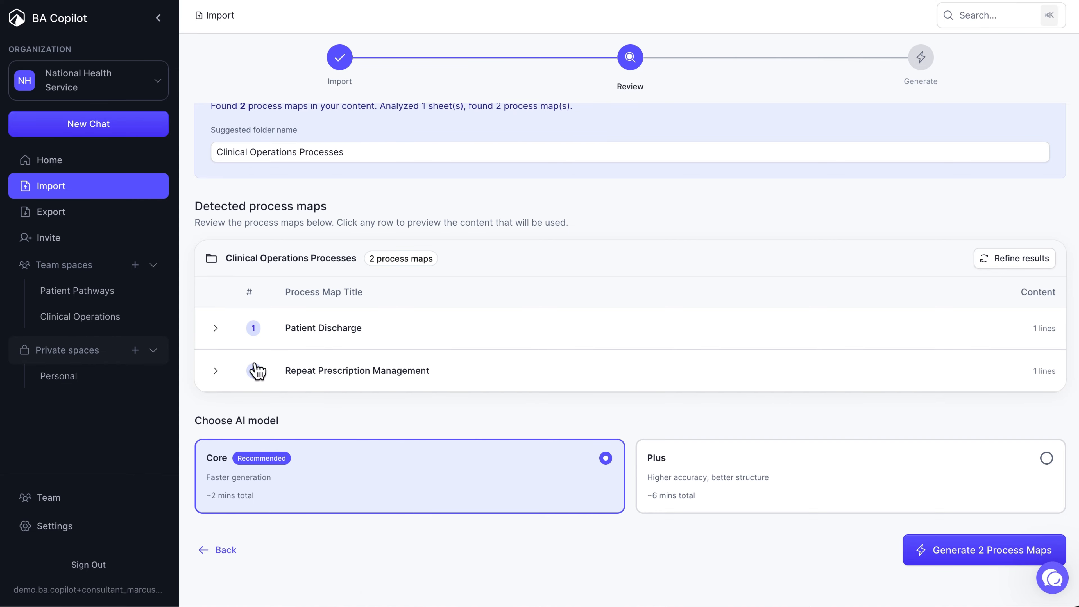
pyautogui.click(948, 552)
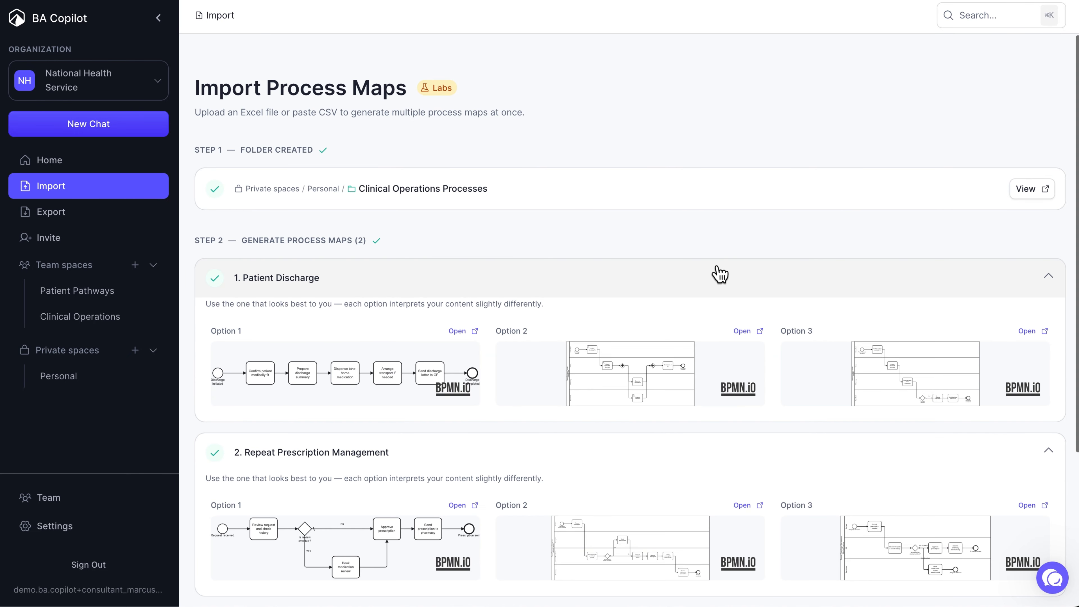
pyautogui.scroll(-3, 718, 272)
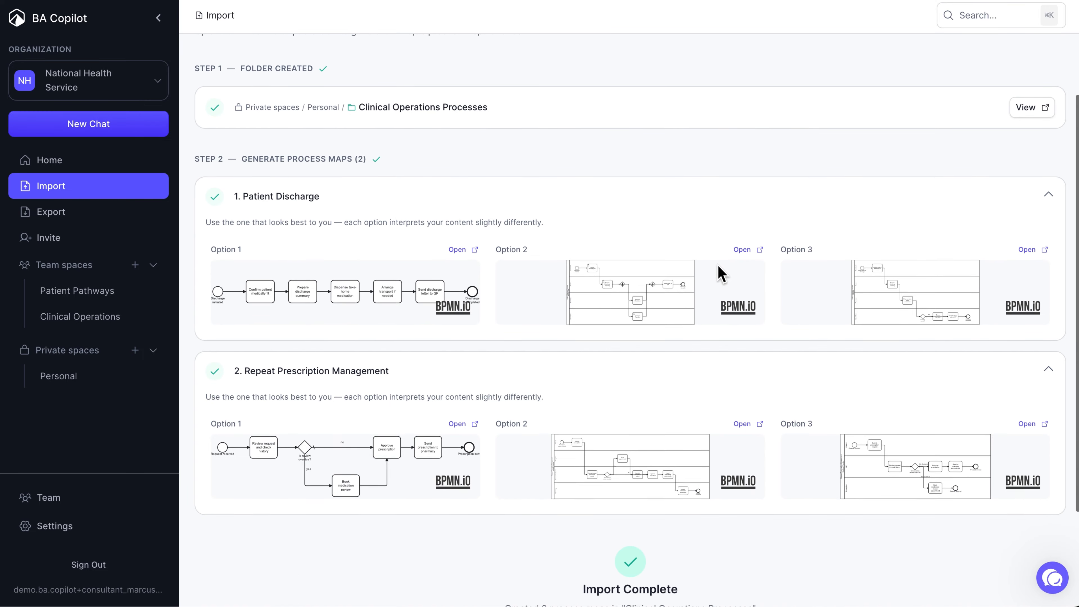
pyautogui.scroll(-1, 719, 272)
pyautogui.scroll(-1, 646, 255)
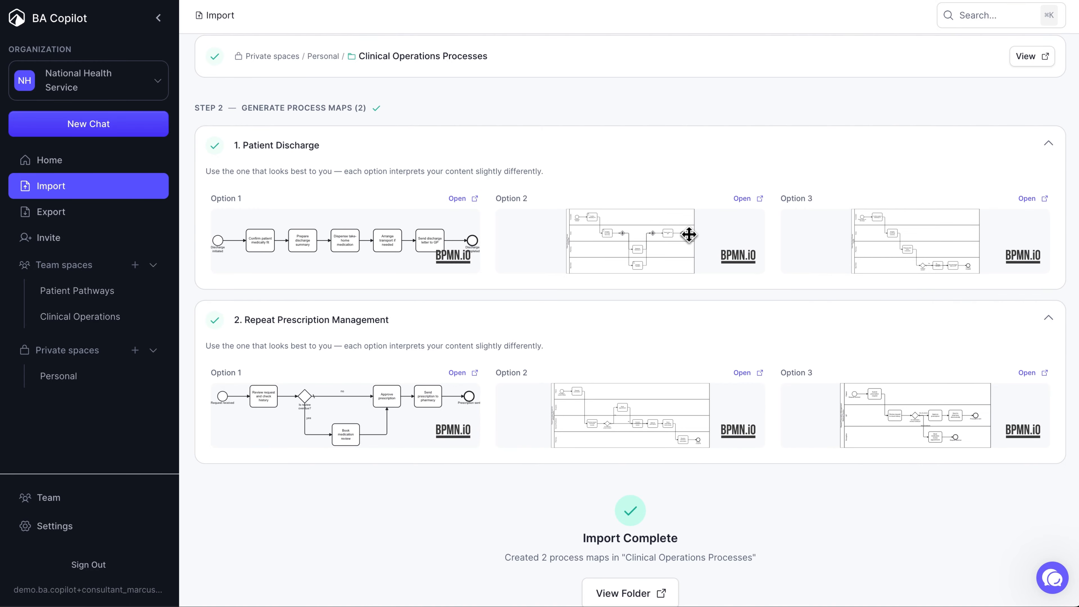
# Open the imported Repeat Prescription Management chat and save its Option 1 map as a Published independent process map in the Clinical Operations space
pyautogui.click(654, 594)
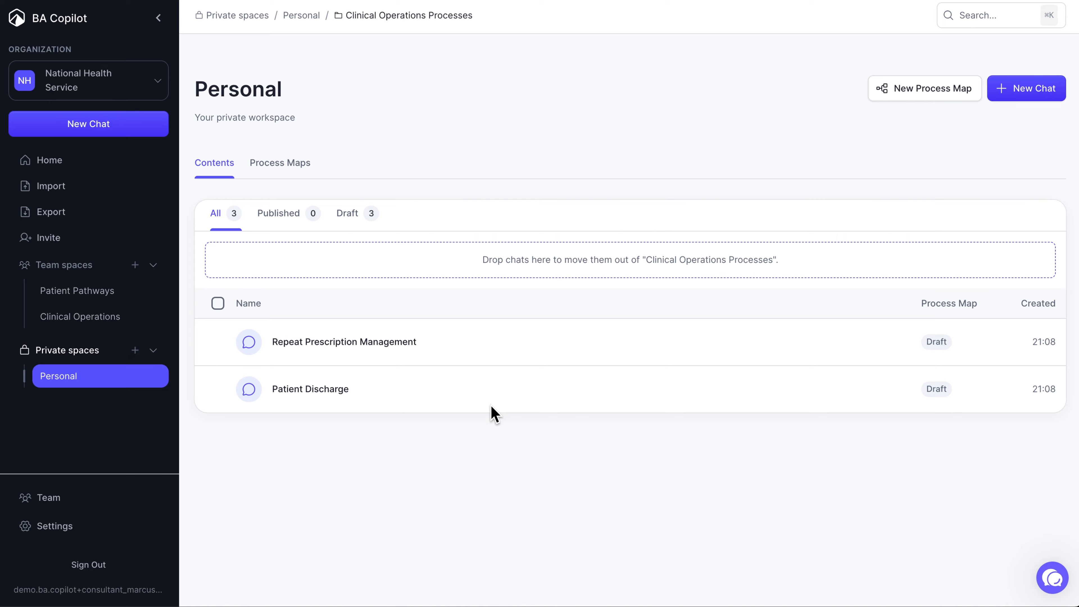
pyautogui.click(475, 349)
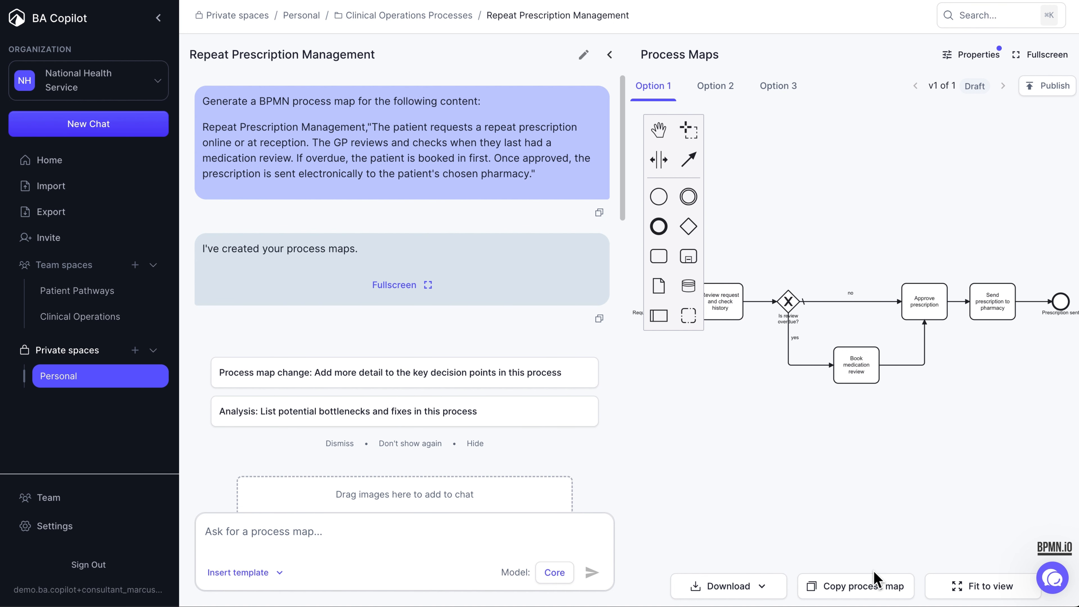
pyautogui.click(871, 583)
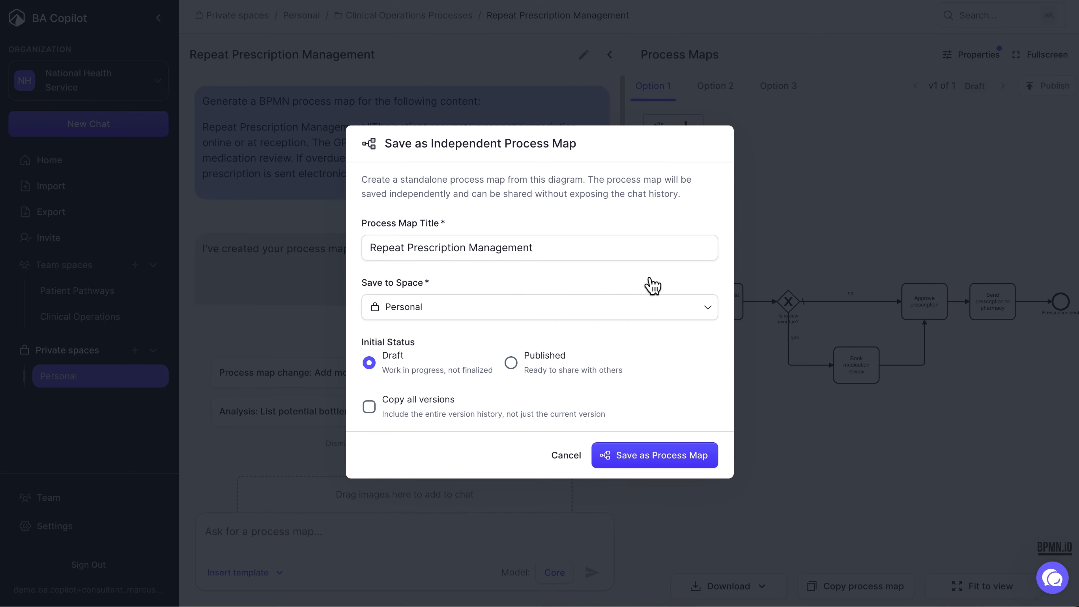
pyautogui.click(654, 310)
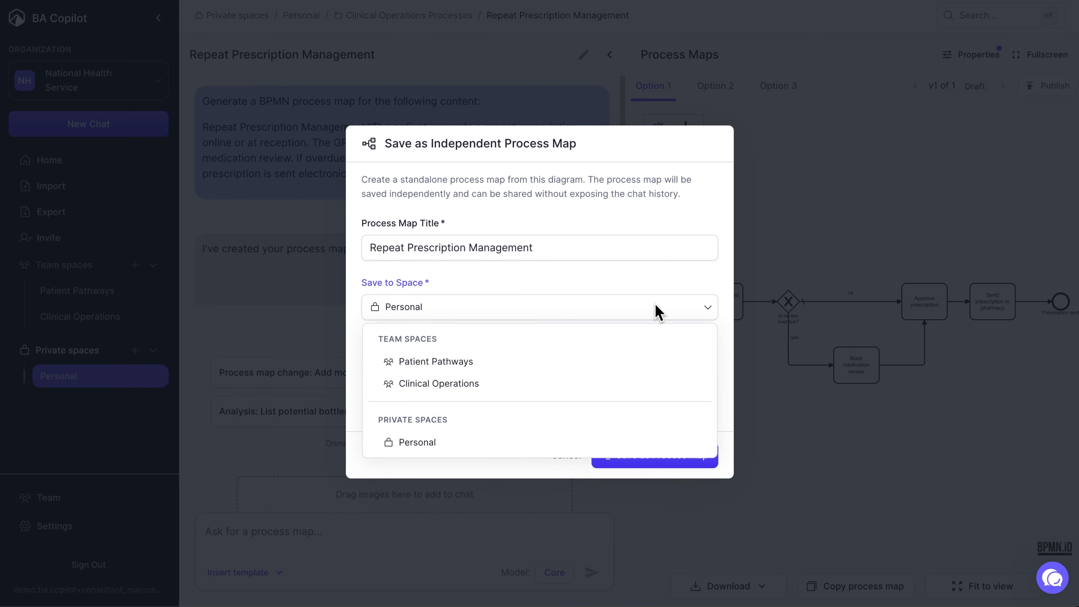
pyautogui.click(649, 386)
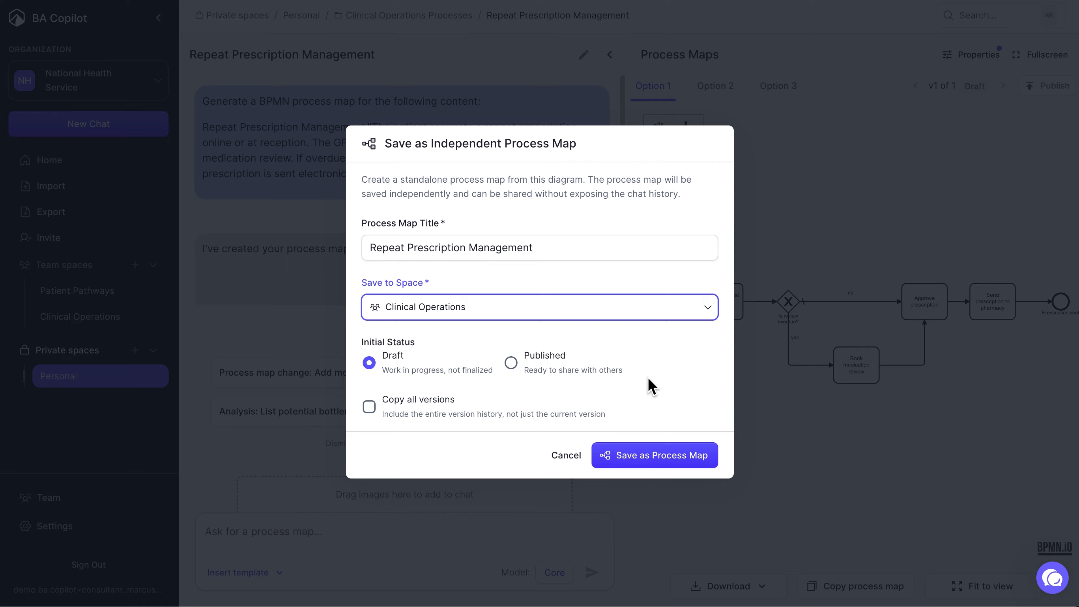
pyautogui.click(580, 375)
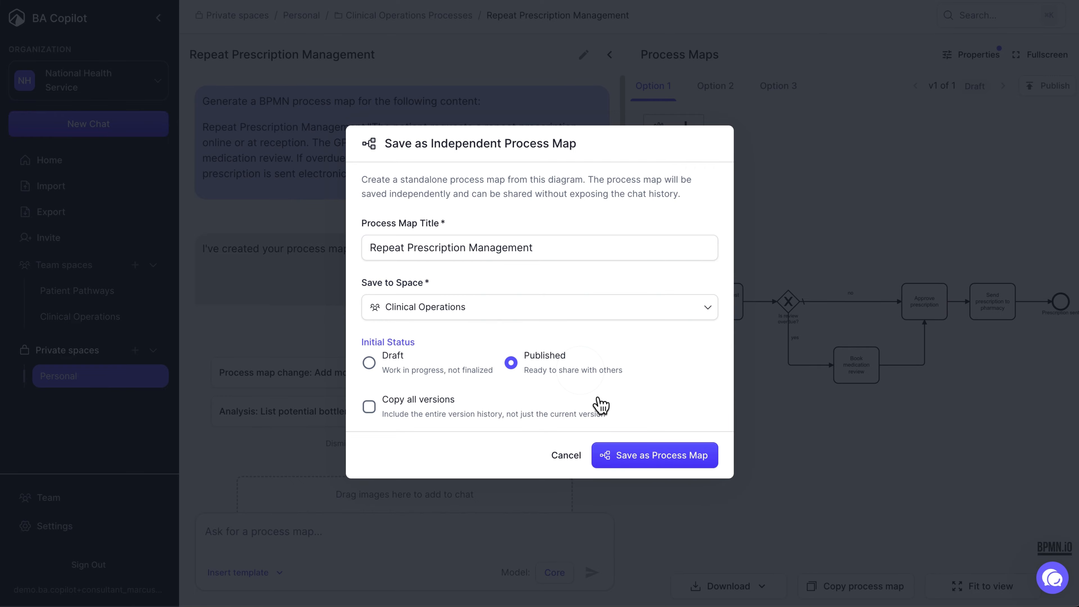
pyautogui.click(644, 459)
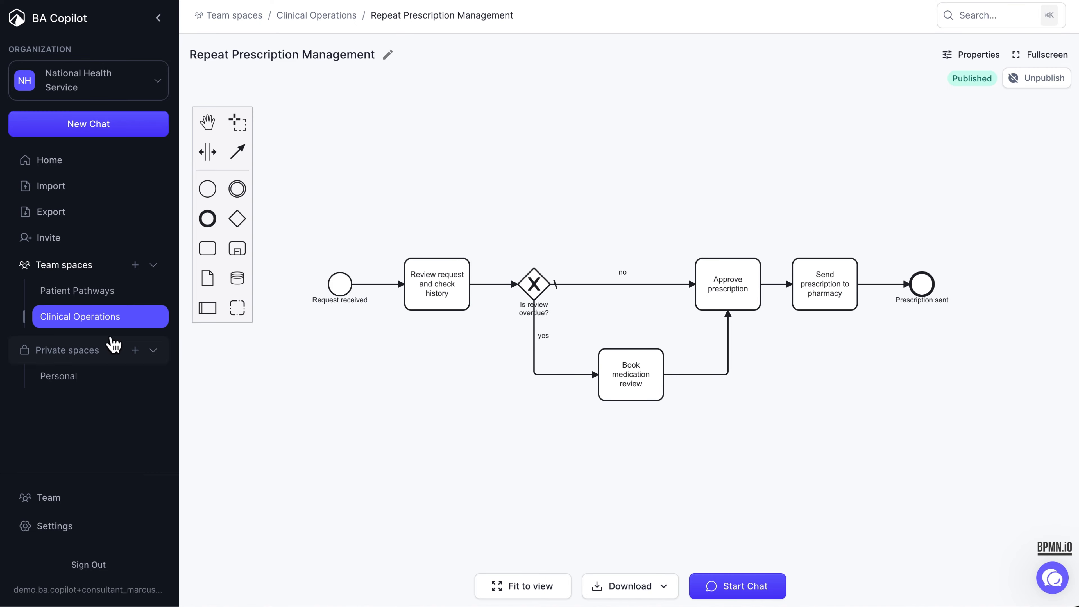
# Create a new team space named Governance & Compliance
pyautogui.click(133, 267)
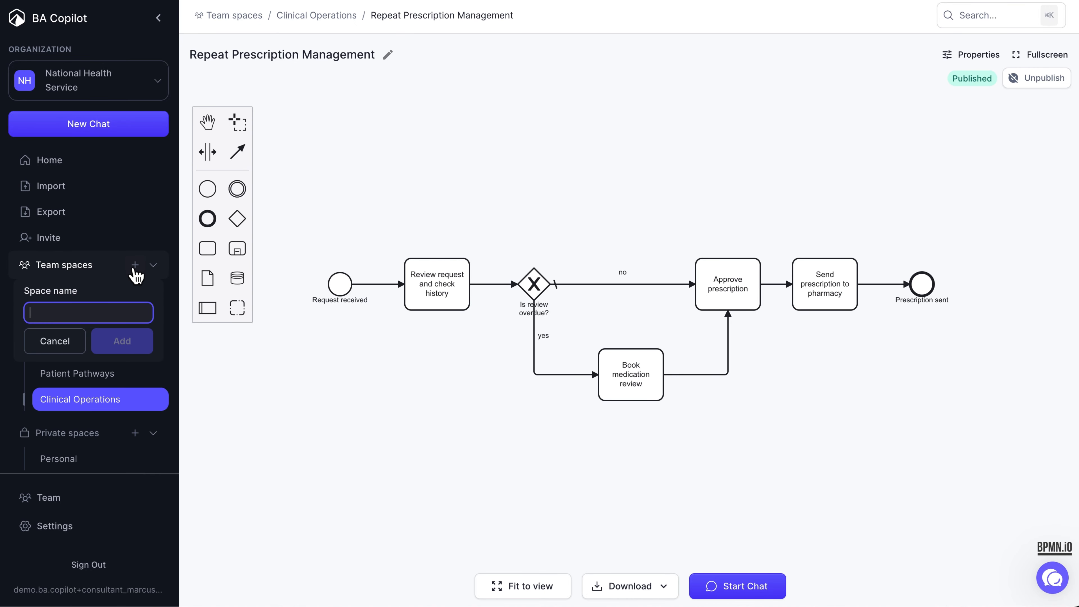
pyautogui.write('Governance & Complia')
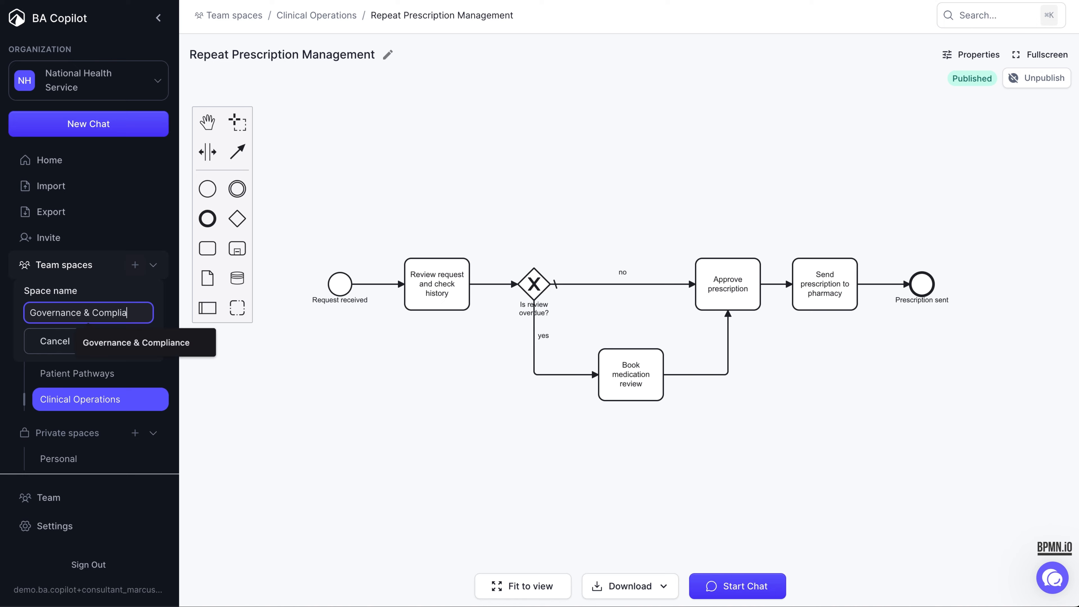
pyautogui.write('nce')
pyautogui.press('Return')
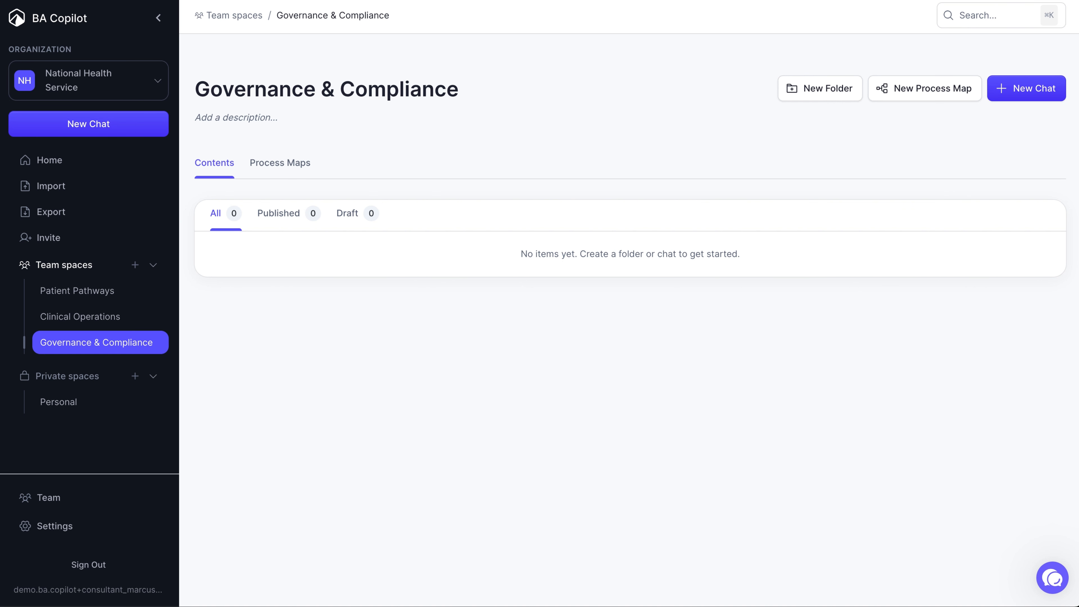
# Examine the incident reporting and complaint handling steps in the Governance & Compliance SOP PDF and return to BA Copilot
pyautogui.click(0, 178)
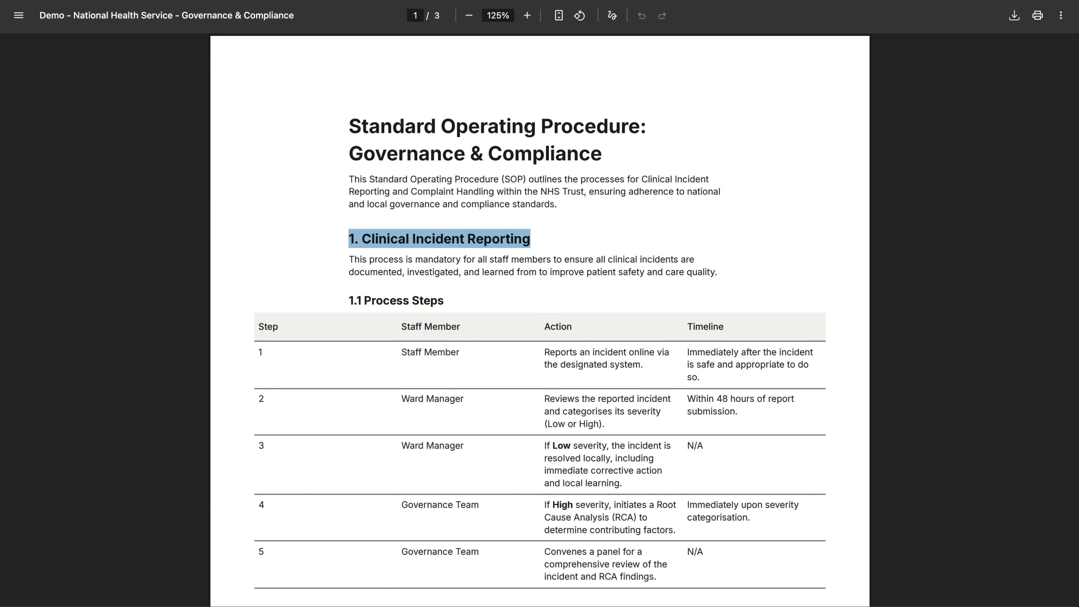
pyautogui.click(507, 223)
pyautogui.click(515, 233)
pyautogui.scroll(-7, 514, 233)
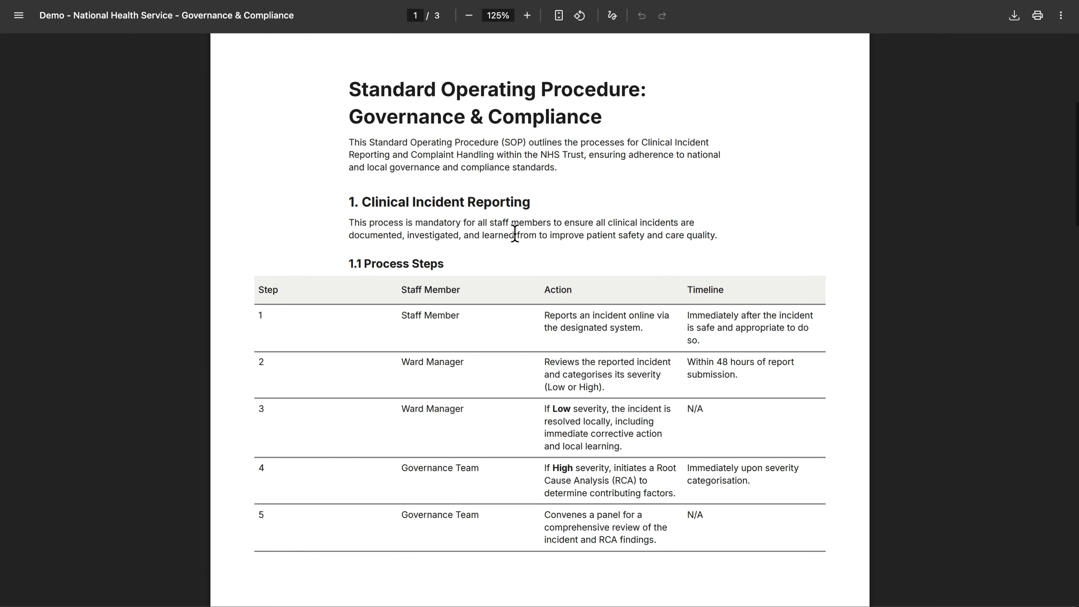
pyautogui.scroll(-12, 514, 233)
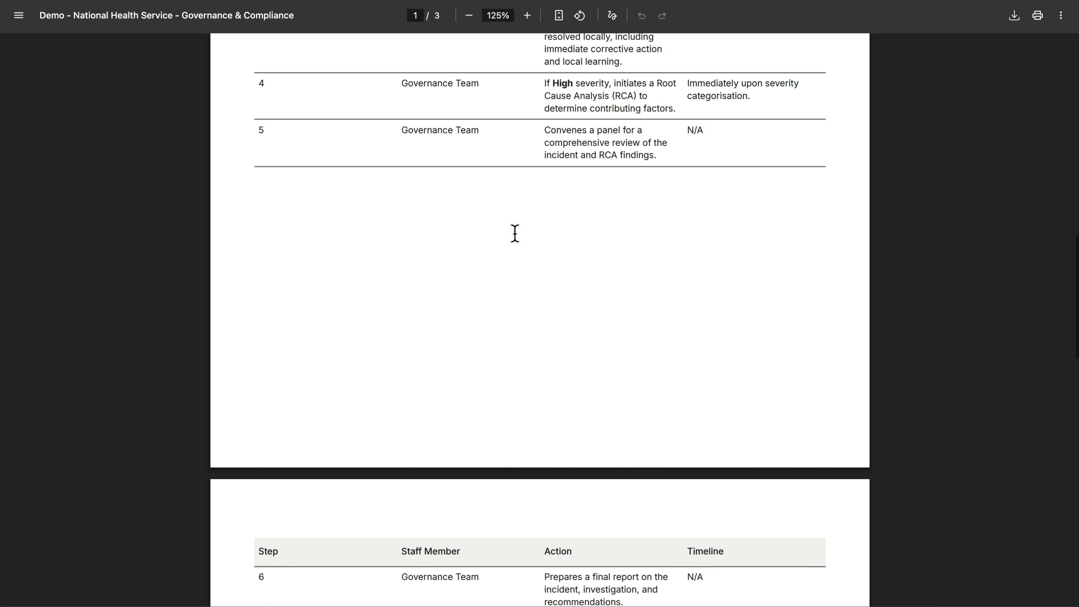
pyautogui.scroll(-10, 515, 234)
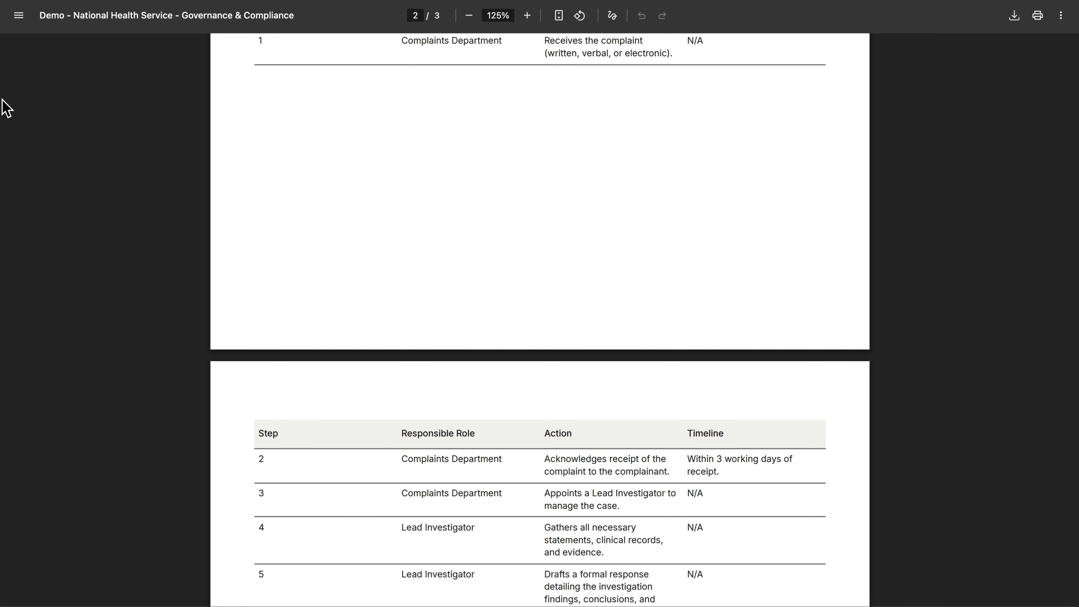
pyautogui.click(64, 1)
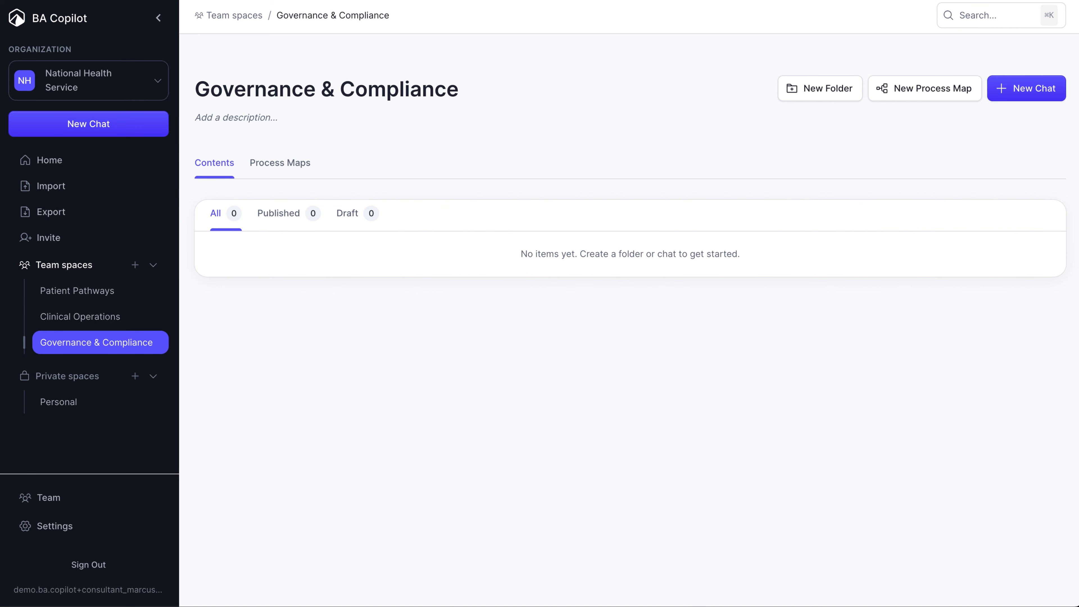
# Upload "Demo - National Health Service - Governance & Compliance.pdf" for import and analyze it with the extraction instruction "Create 1 process for complaints"
pyautogui.click(51, 185)
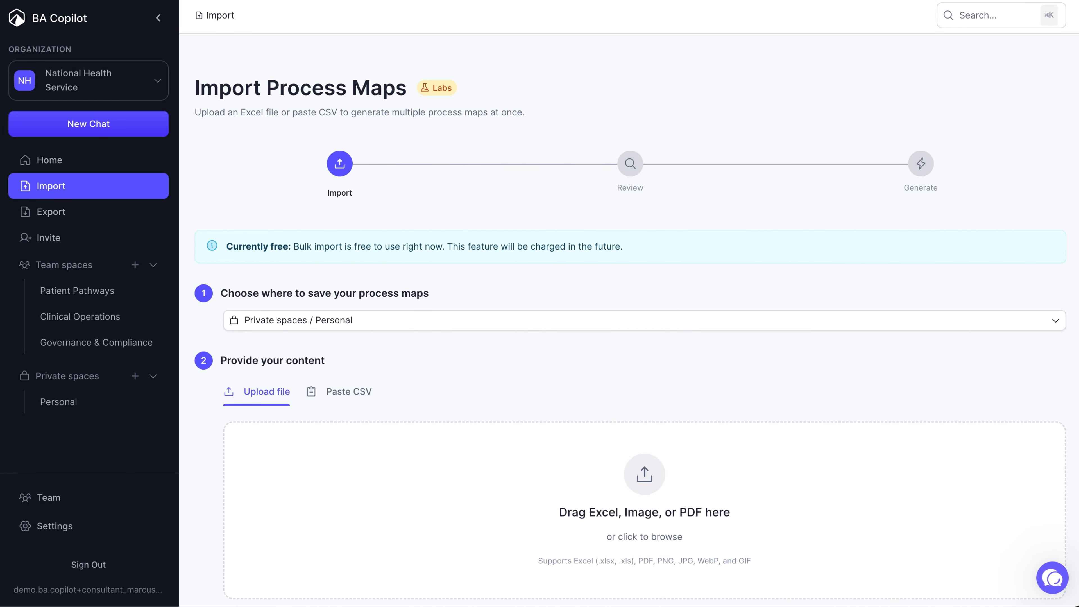
pyautogui.moveTo(1077, 442)
pyautogui.mouseDown()
pyautogui.moveTo(1040, 446)
pyautogui.moveTo(888, 545)
pyautogui.mouseUp()
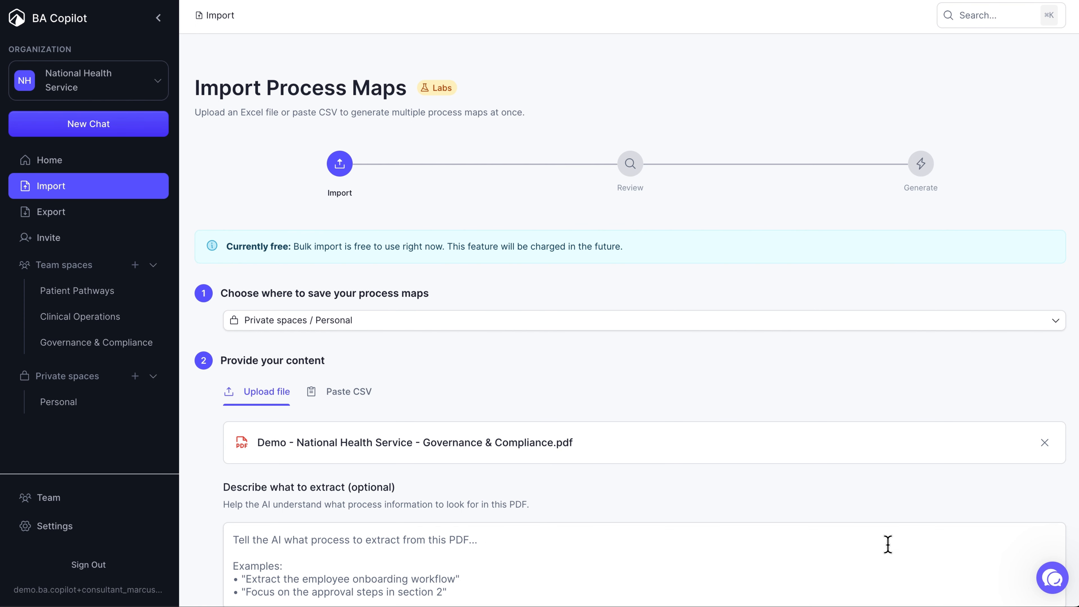
pyautogui.click(844, 546)
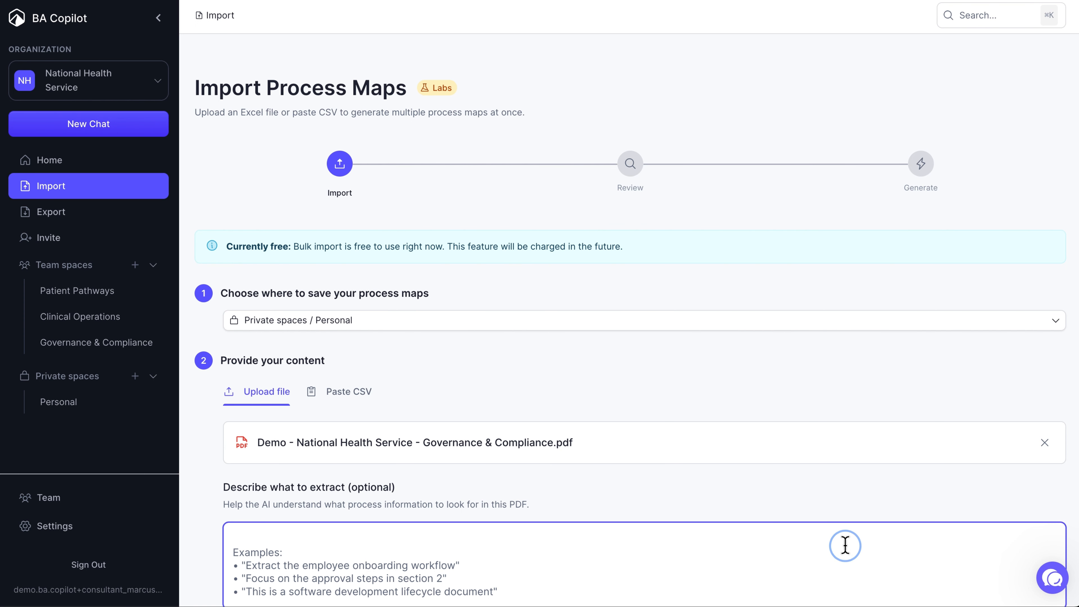
pyautogui.write('Create 1 process for complaints')
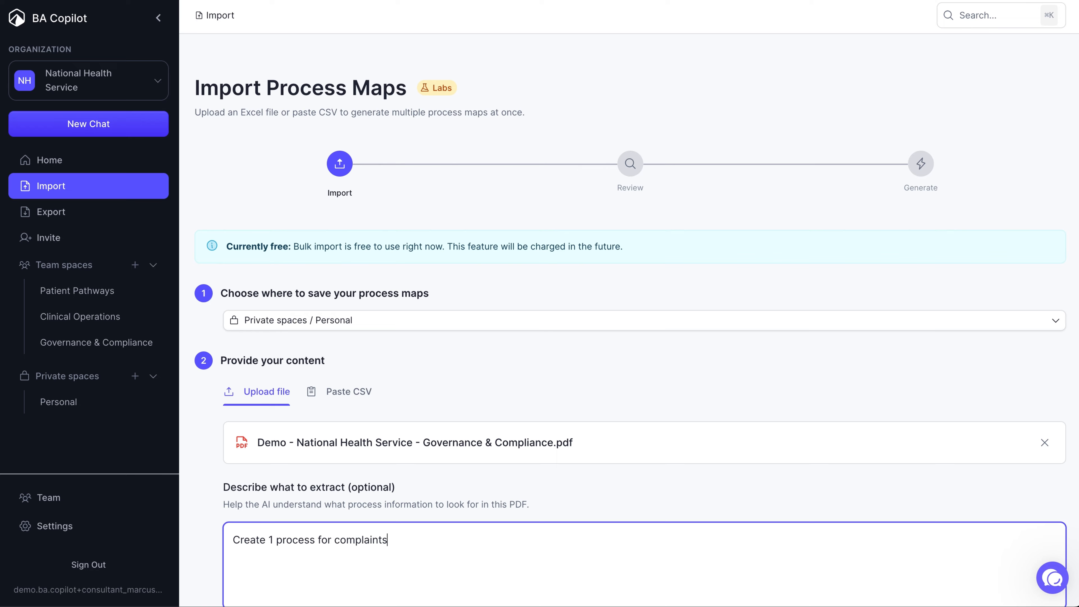
pyautogui.scroll(-3, 1036, 552)
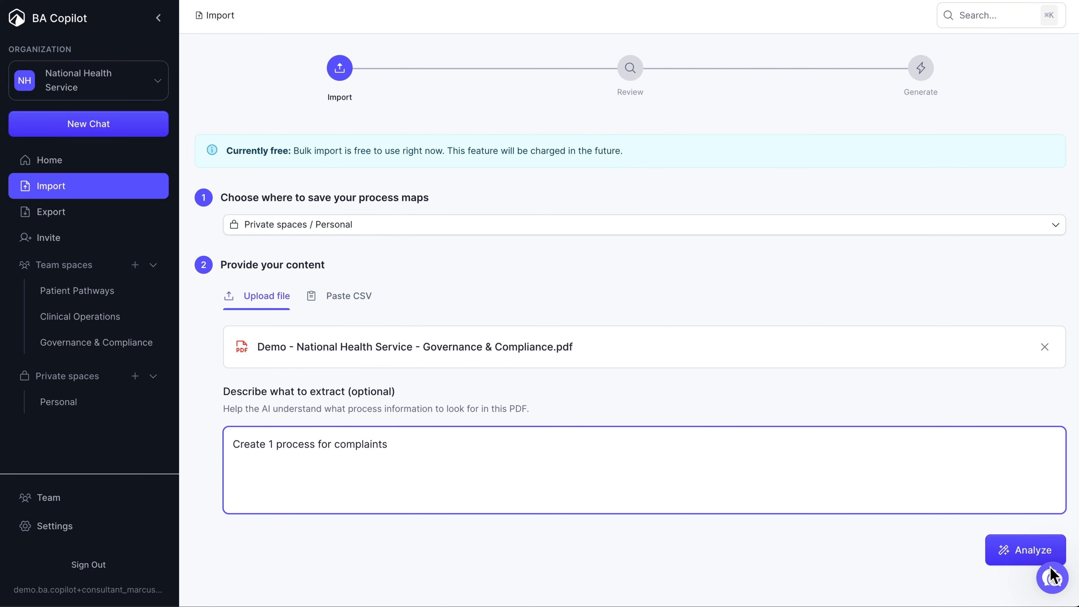
pyautogui.click(1035, 551)
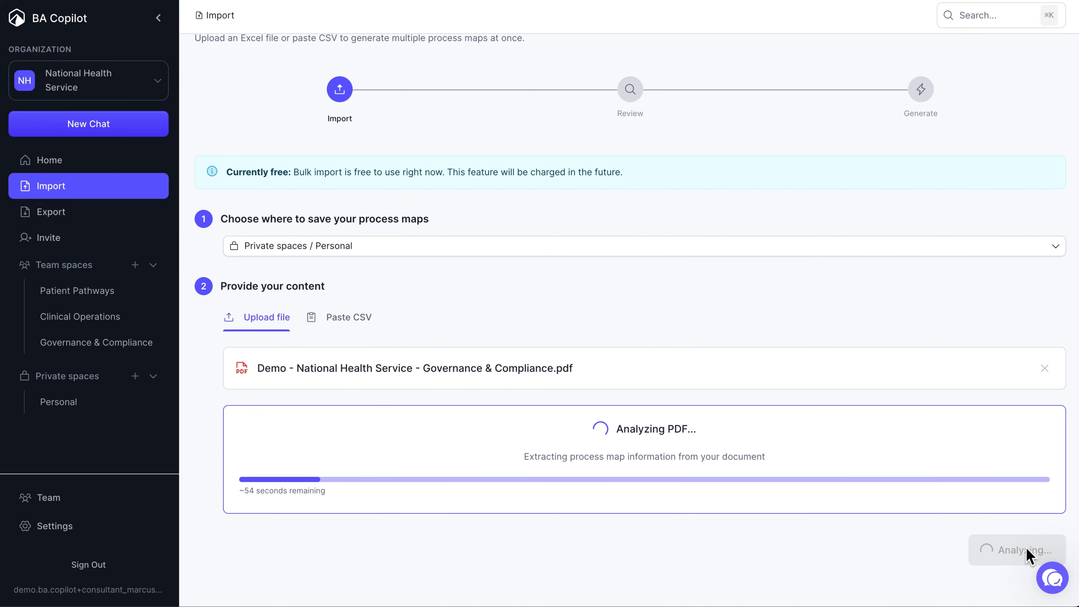
# Generate the Complaint Handling Process Steps map with the Core model and open its chat from the created folder
pyautogui.scroll(-2, 590, 508)
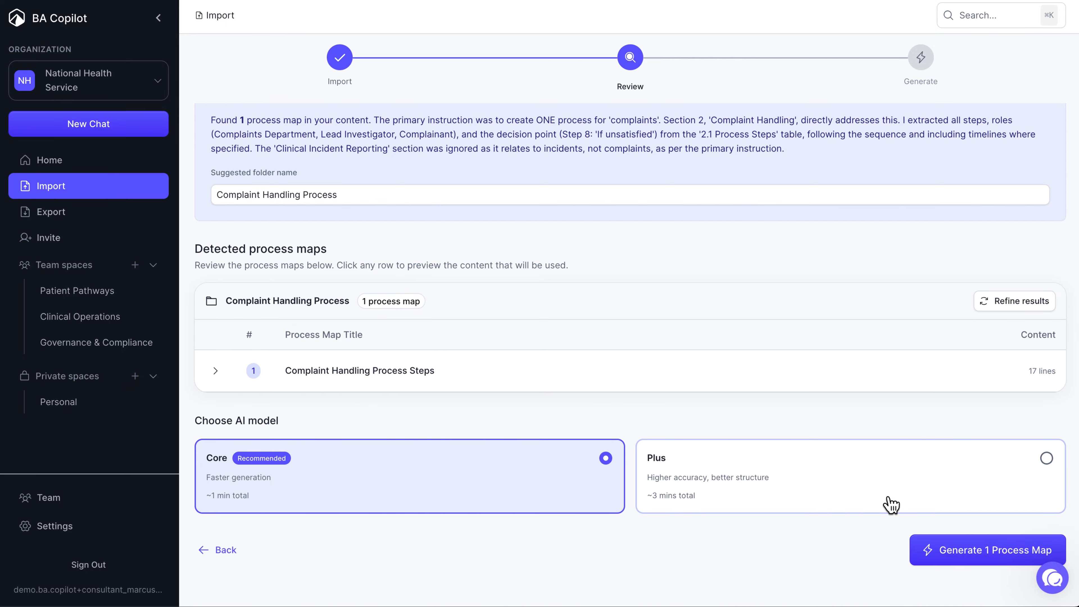
pyautogui.click(920, 548)
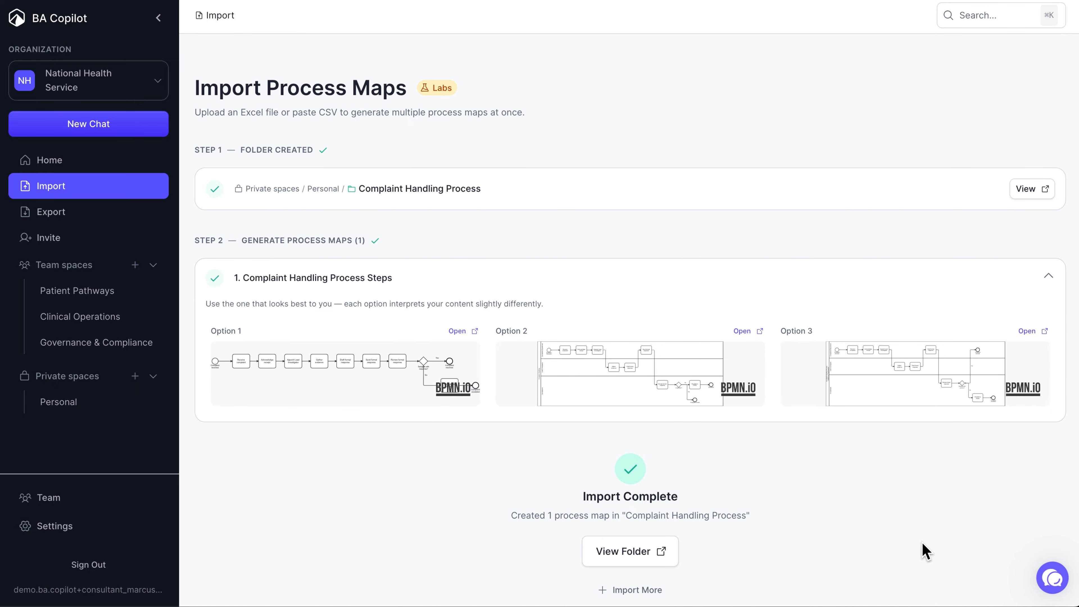
pyautogui.click(666, 554)
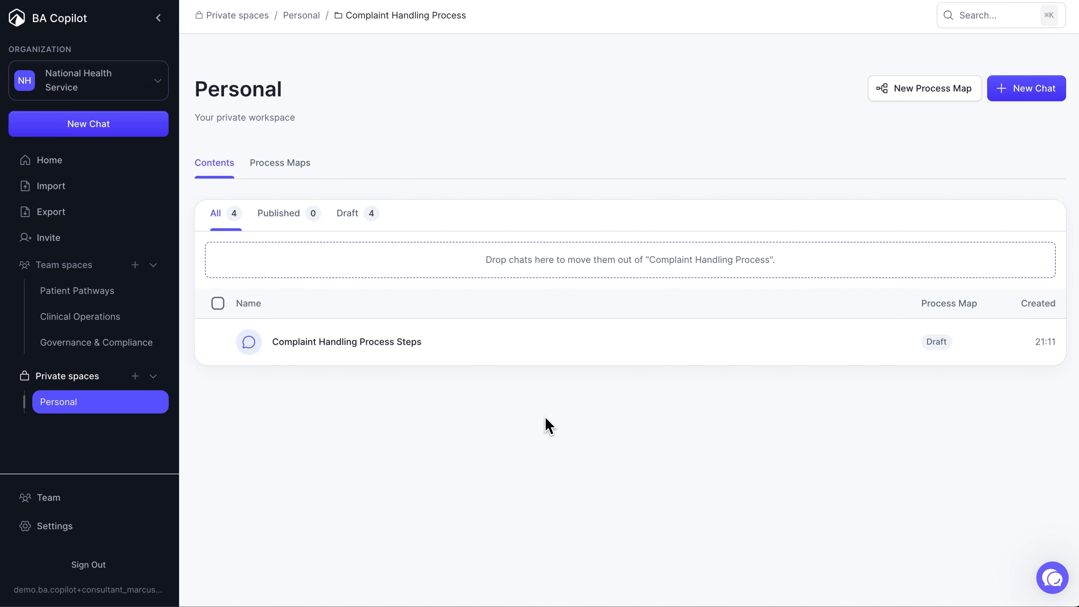
pyautogui.click(507, 362)
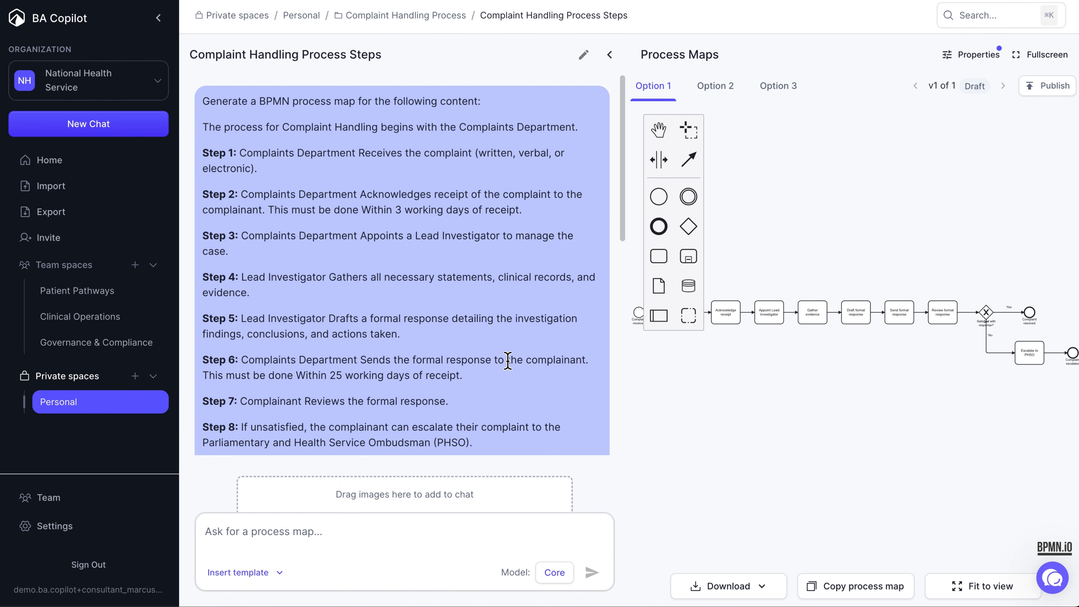
# Save the Option 1 complaint handling map as a Published independent process map in the Governance & Compliance space
pyautogui.click(805, 584)
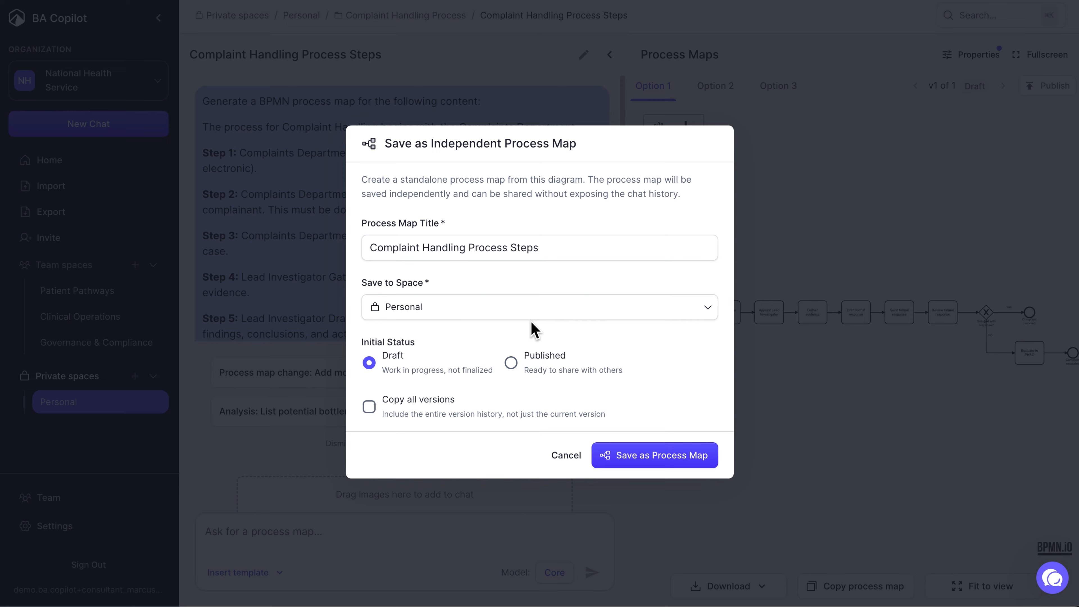
pyautogui.click(525, 307)
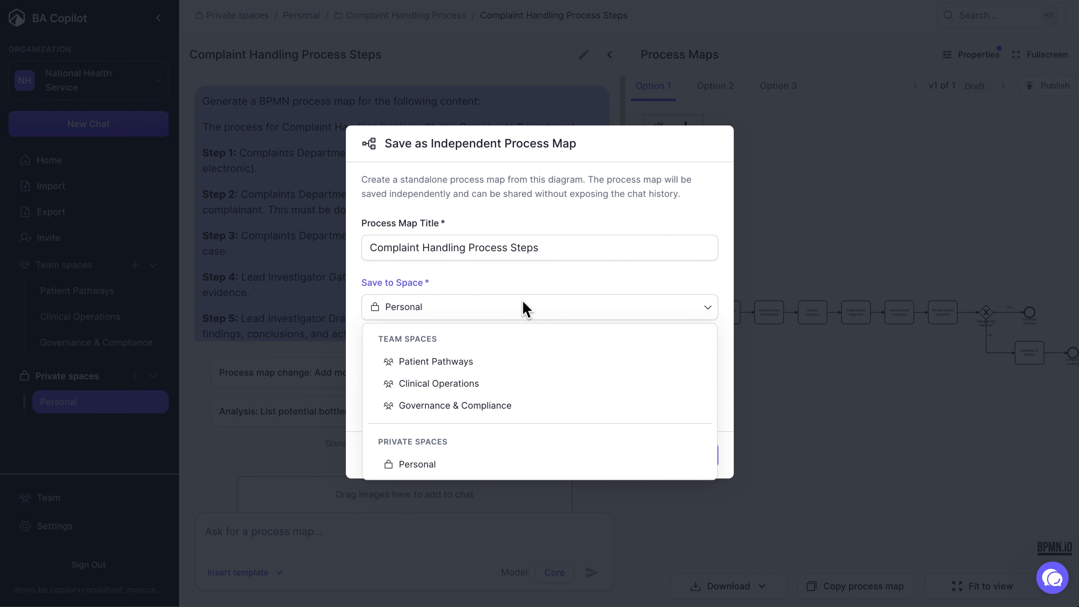
pyautogui.click(514, 406)
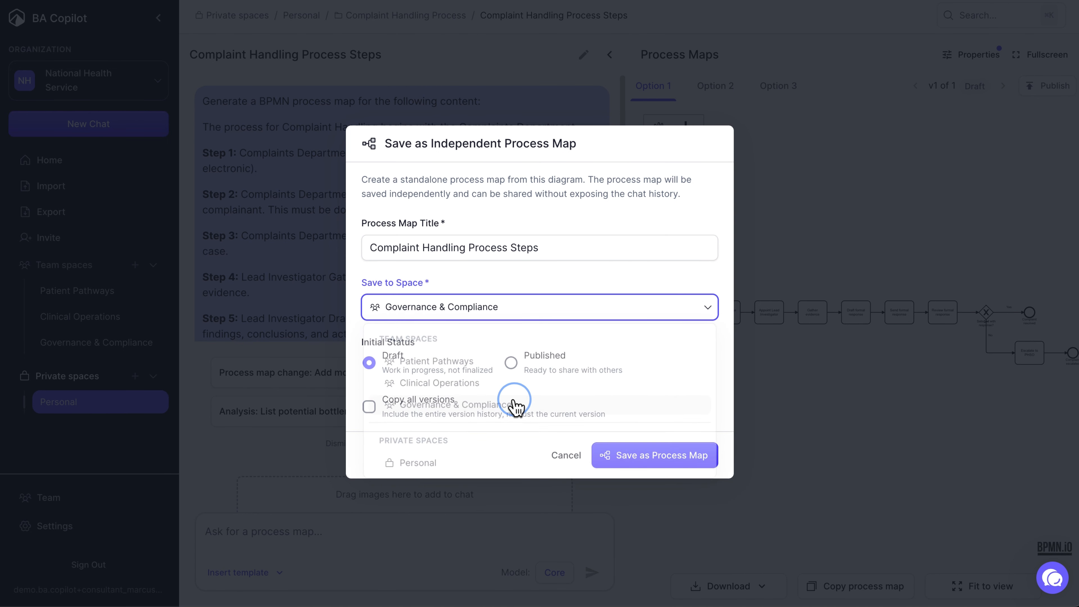
pyautogui.click(530, 367)
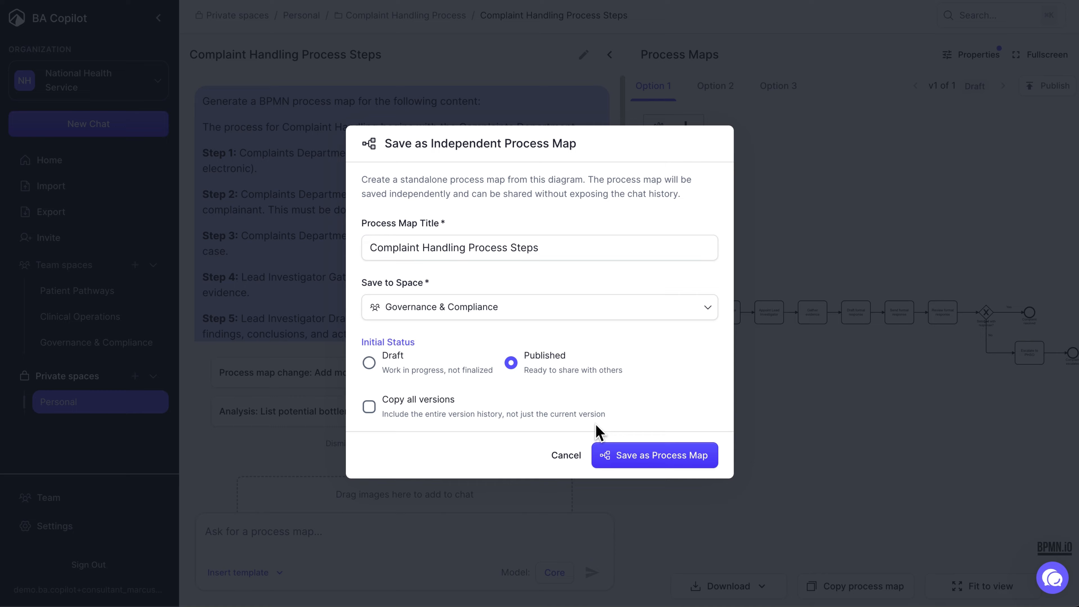
pyautogui.click(609, 454)
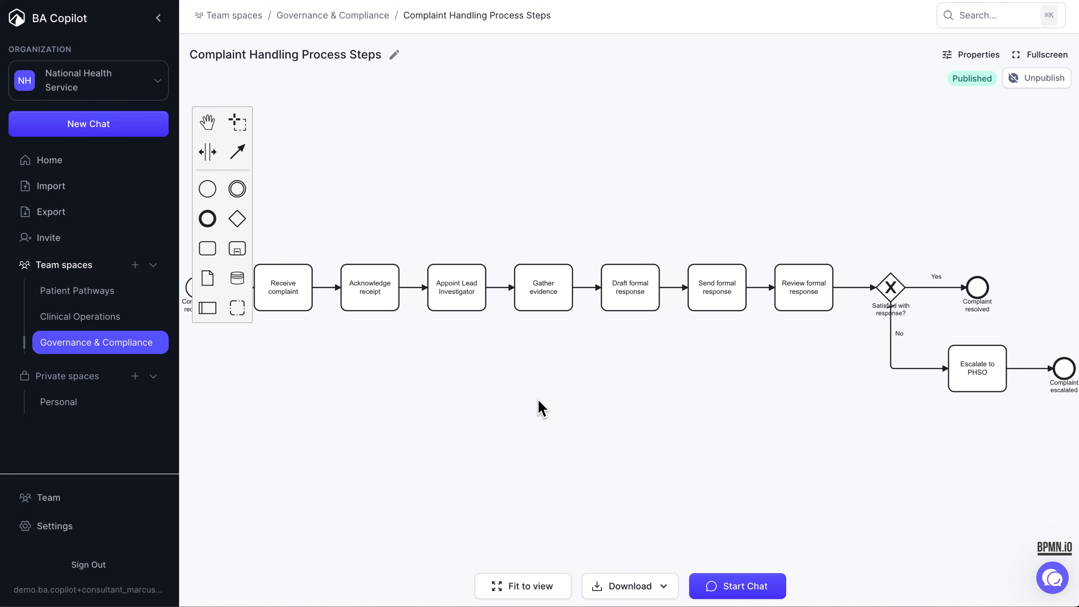
# Select GP Referral Process Mapping, Repeat Prescription Management and Complaint Handling Process Steps for export and proceed to configuration
pyautogui.click(122, 224)
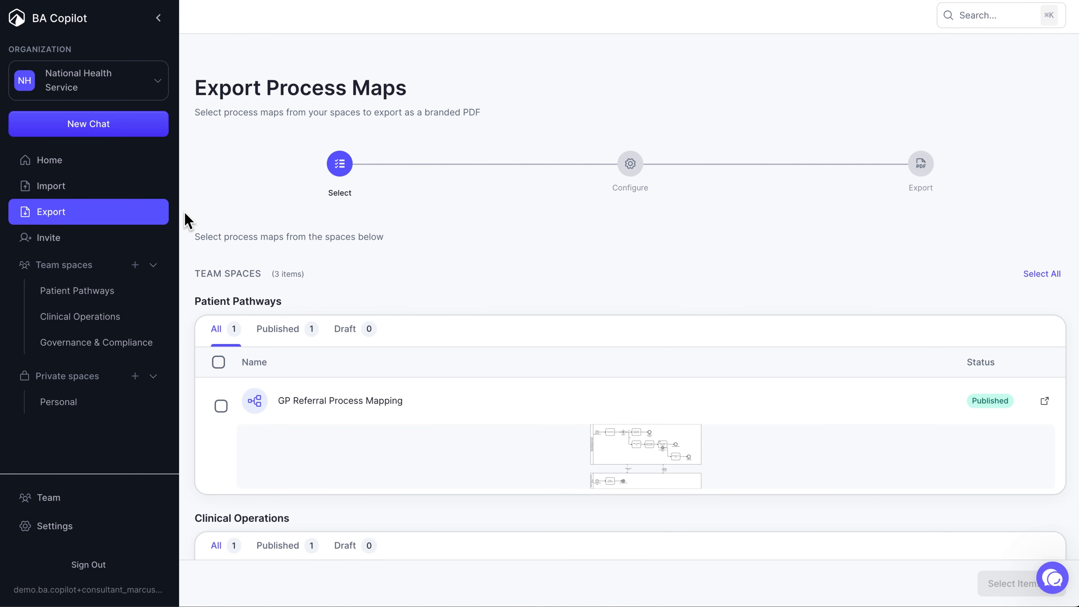
pyautogui.scroll(-2, 184, 211)
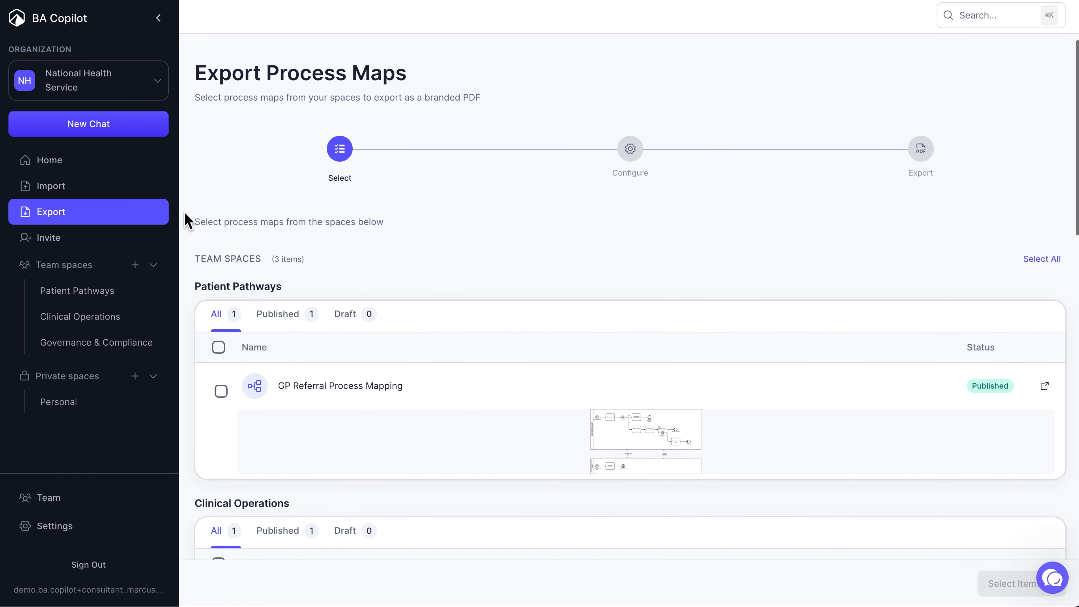
pyautogui.scroll(-2, 186, 215)
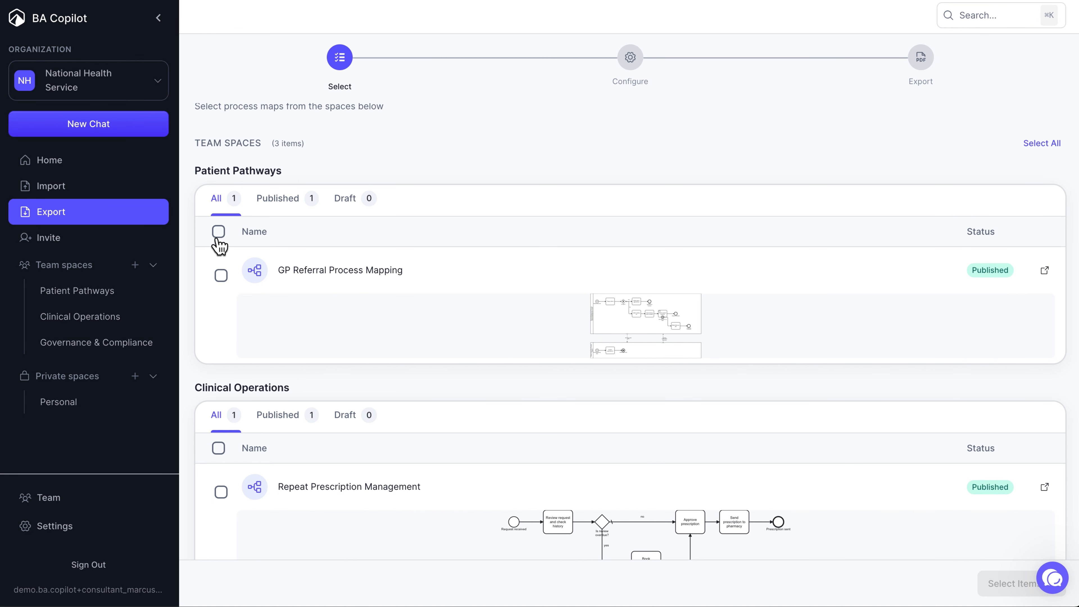
pyautogui.click(221, 275)
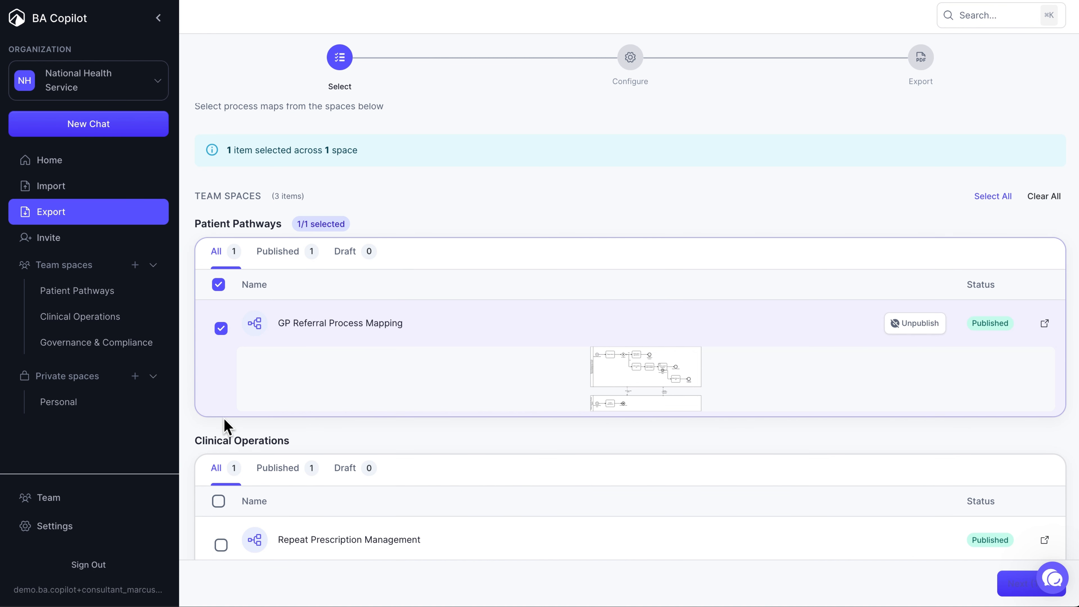
pyautogui.click(221, 544)
pyautogui.scroll(-5, 261, 454)
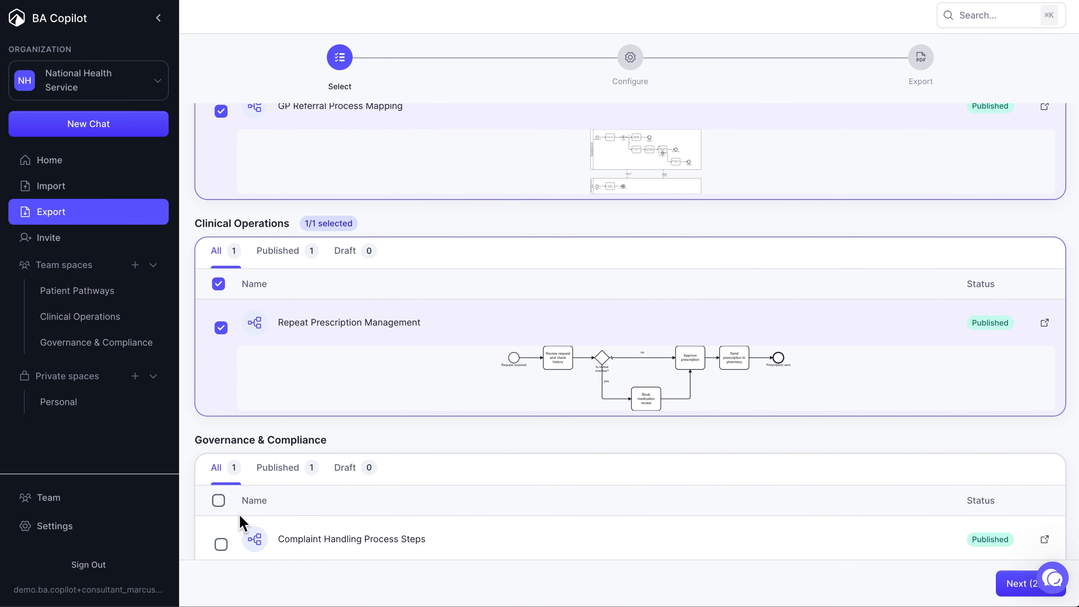
pyautogui.click(220, 546)
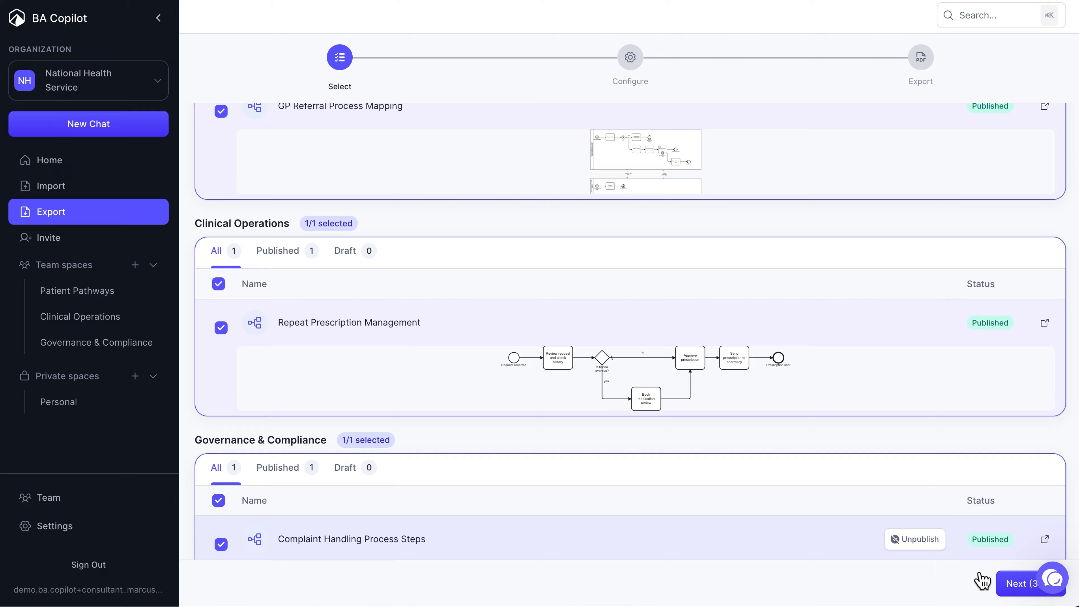
pyautogui.click(1004, 588)
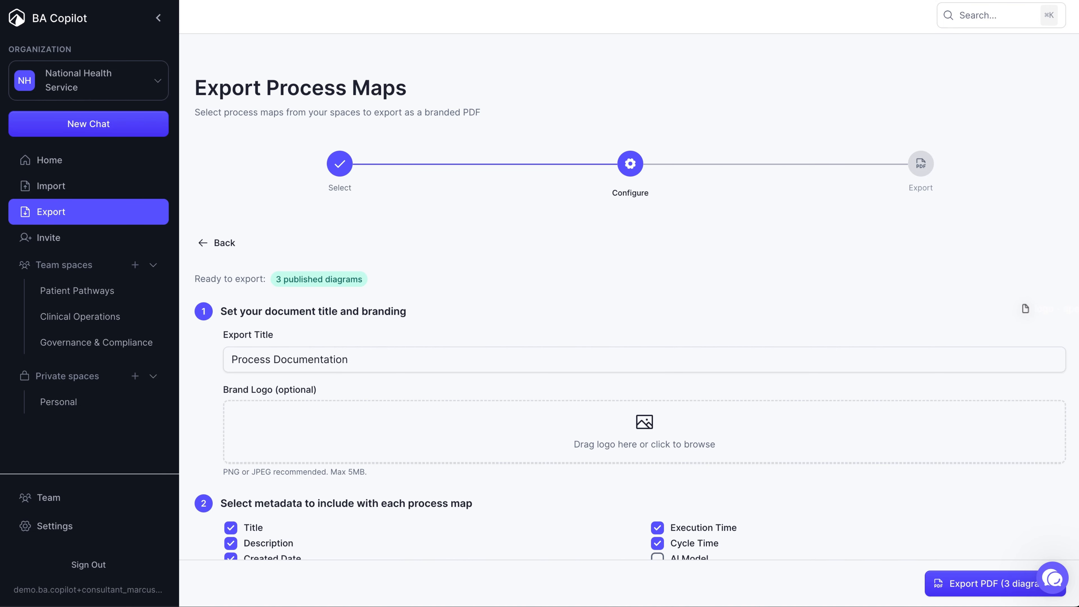
# Add "logo - apex.png" as the brand logo and export the selected process maps as a PDF
pyautogui.moveTo(1078, 319); pyautogui.dragTo(1036, 416)
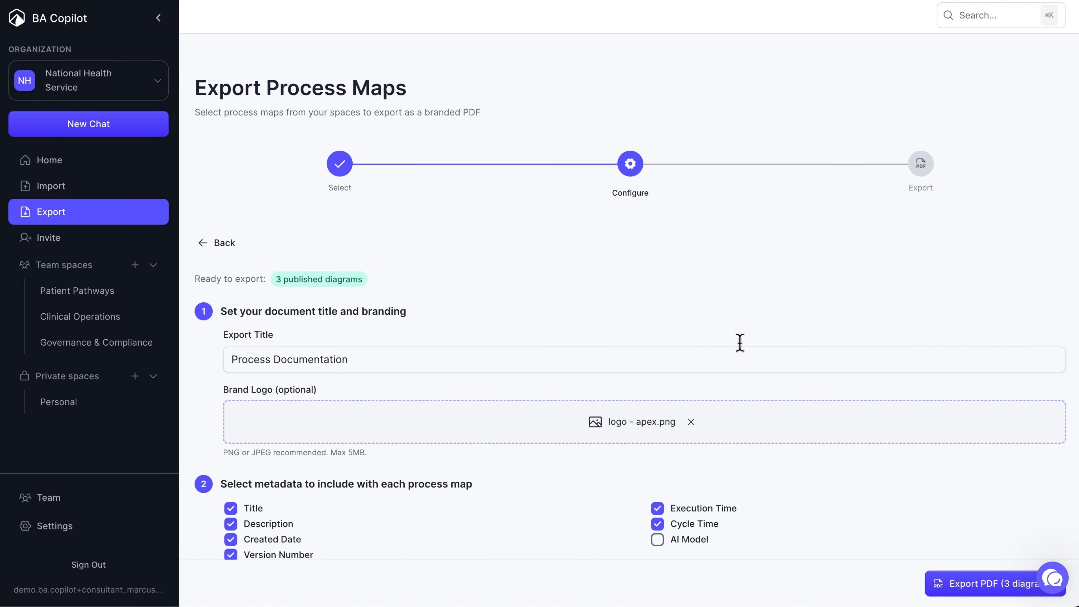
pyautogui.scroll(-7, 637, 310)
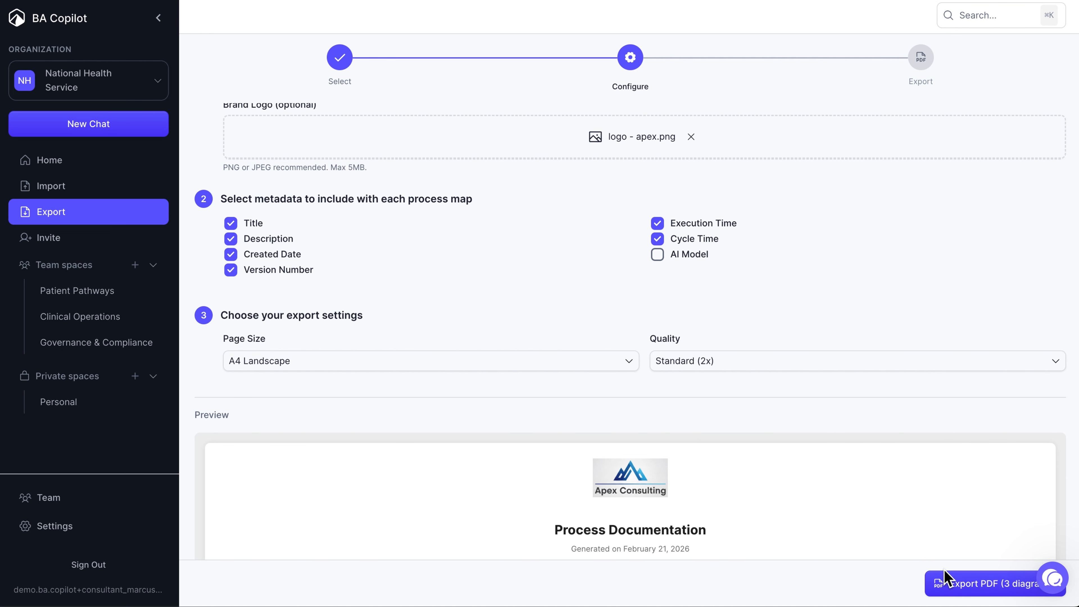
pyautogui.click(950, 585)
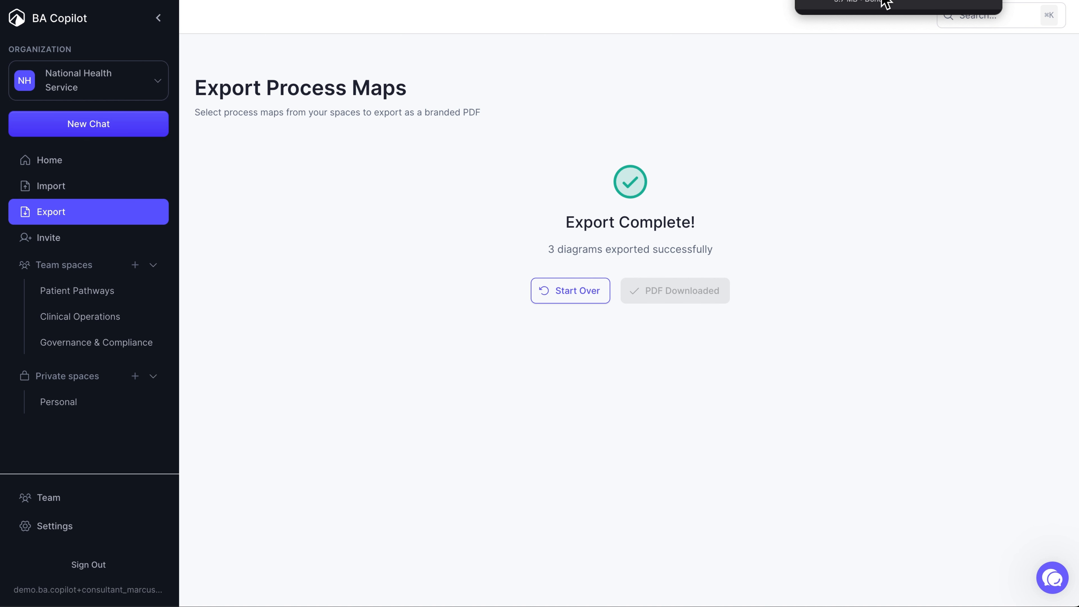
# Examine the overview and diagram pages of each process in the exported Process Documentation PDF and close it
pyautogui.click(889, 11)
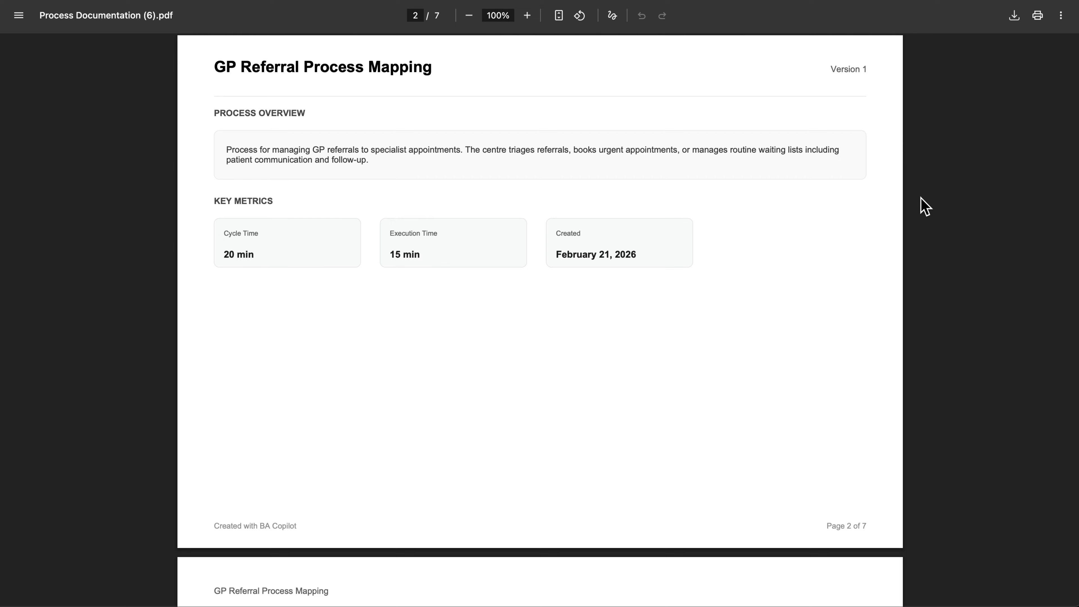
pyautogui.scroll(-3, 925, 207)
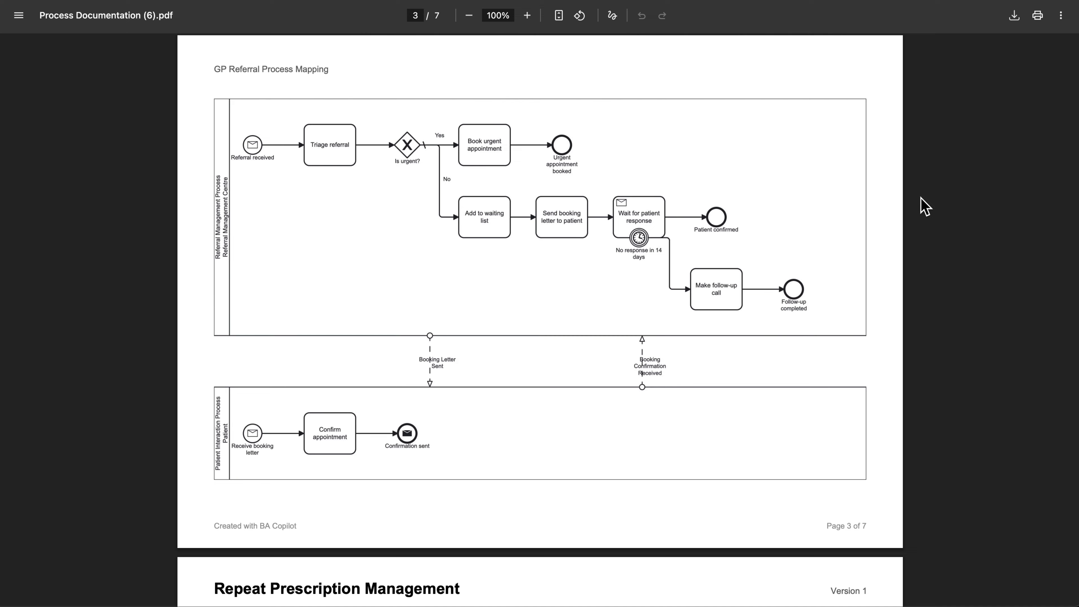
pyautogui.scroll(-5, 925, 207)
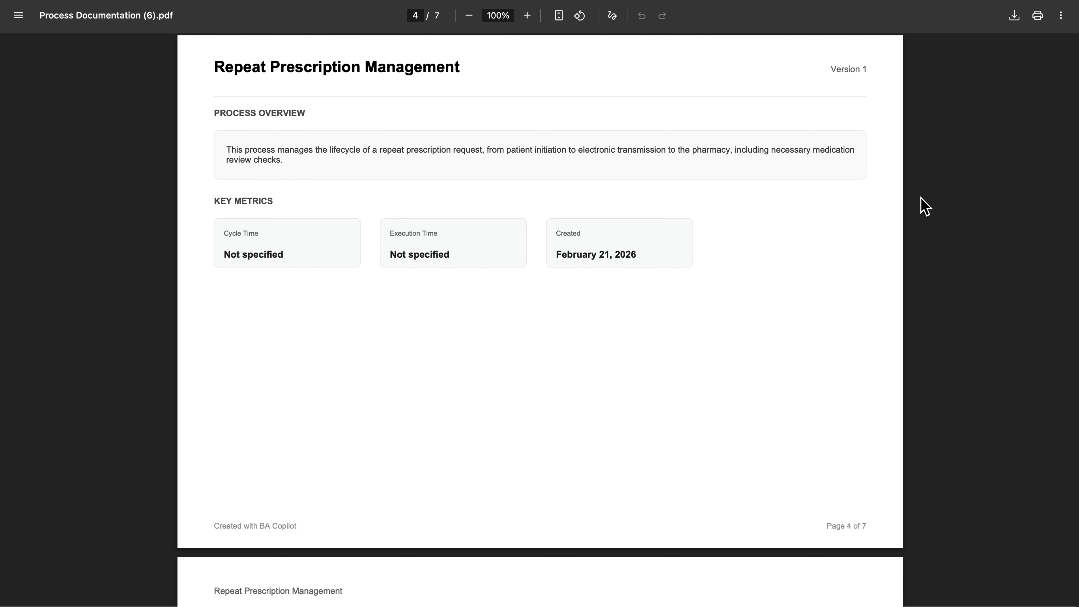
pyautogui.scroll(-5, 925, 207)
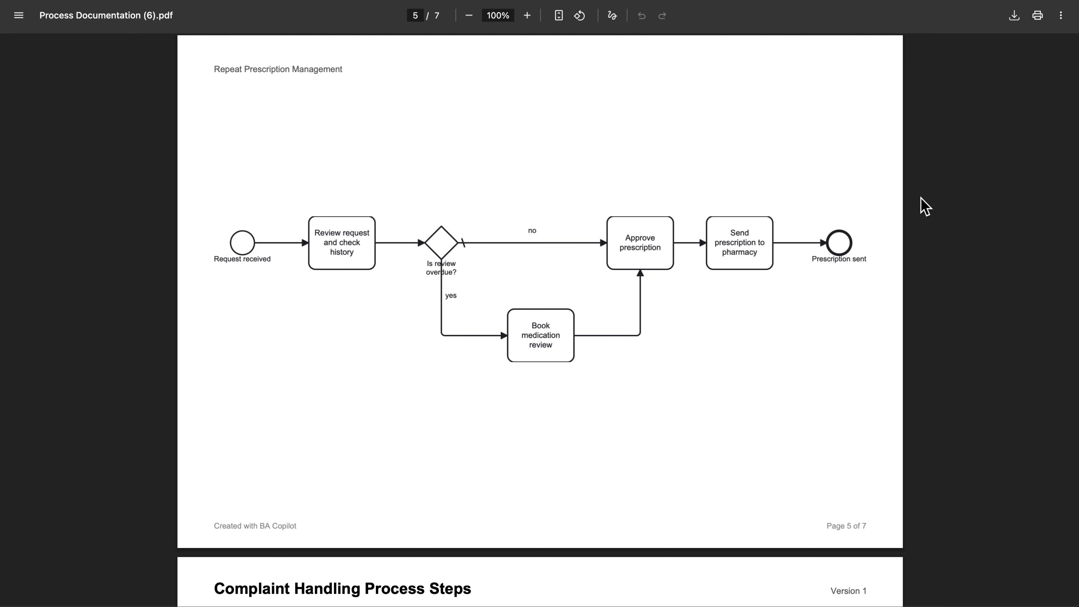
pyautogui.scroll(-5, 925, 207)
pyautogui.scroll(-5, 925, 207)
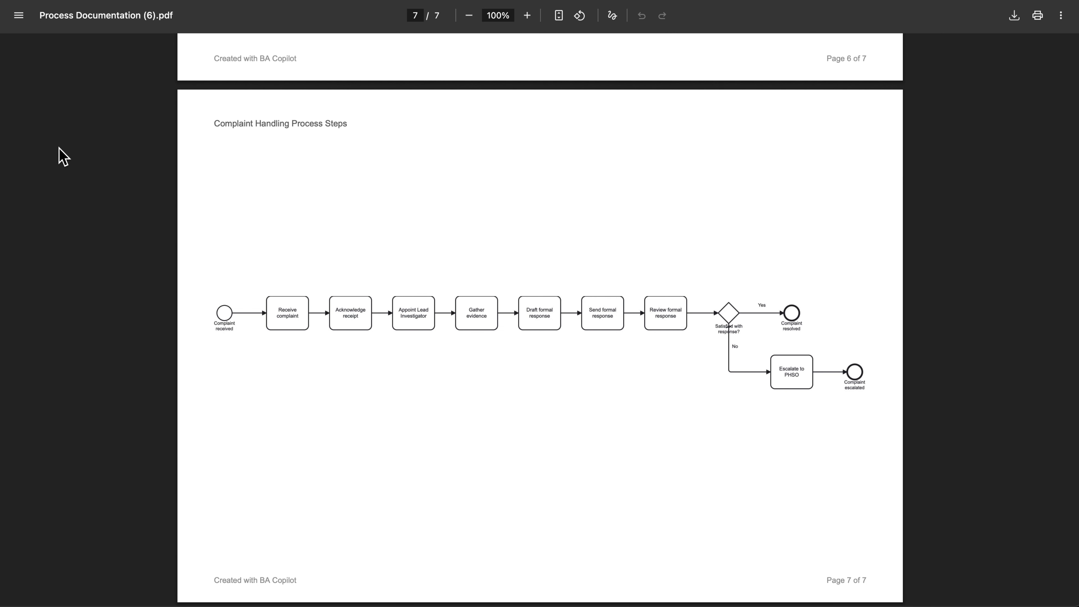
pyautogui.hotkey('ctrl', 'w')
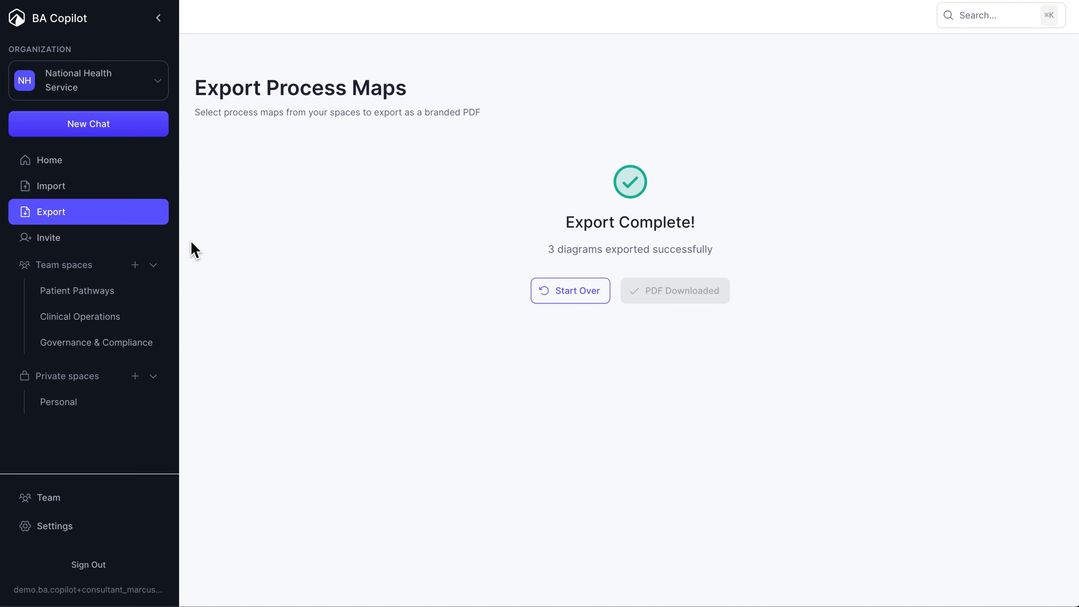
# Sign out of the consultant account and sign in with the medical director's saved email address and account password
pyautogui.click(128, 571)
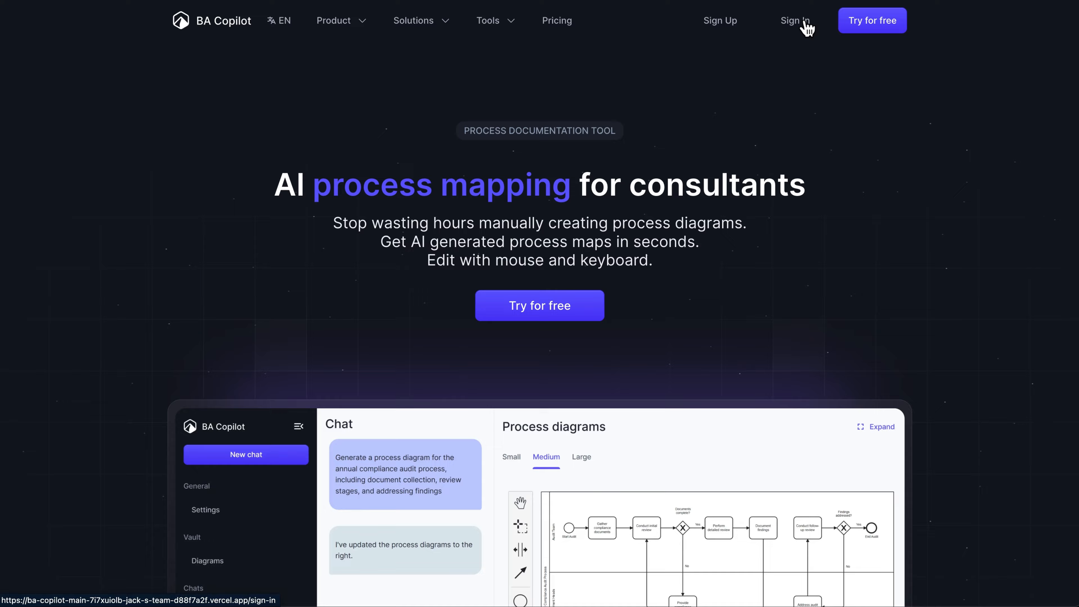
pyautogui.click(805, 22)
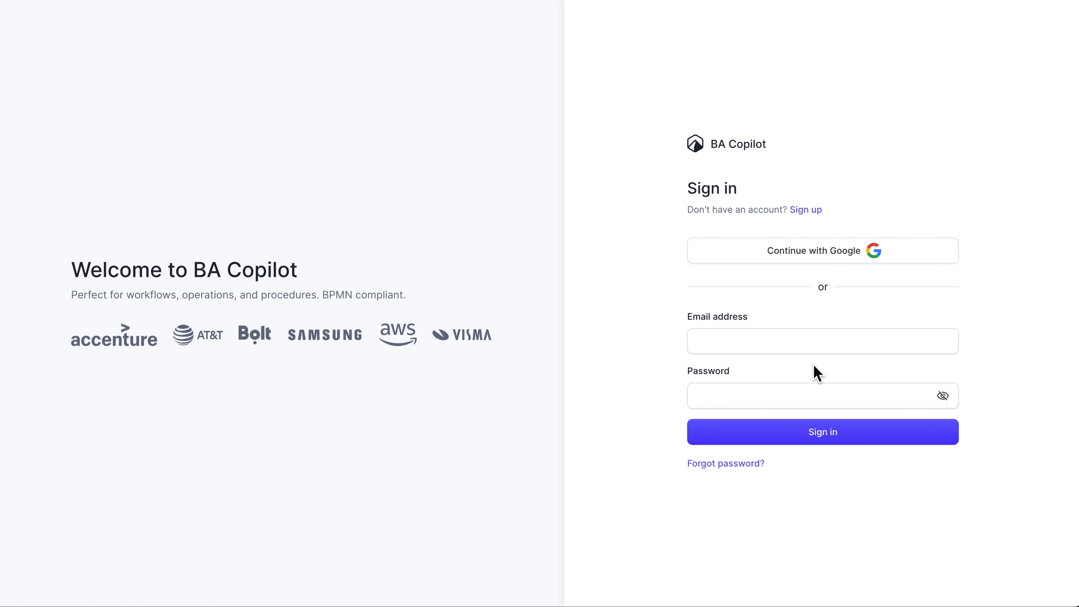
pyautogui.click(813, 346)
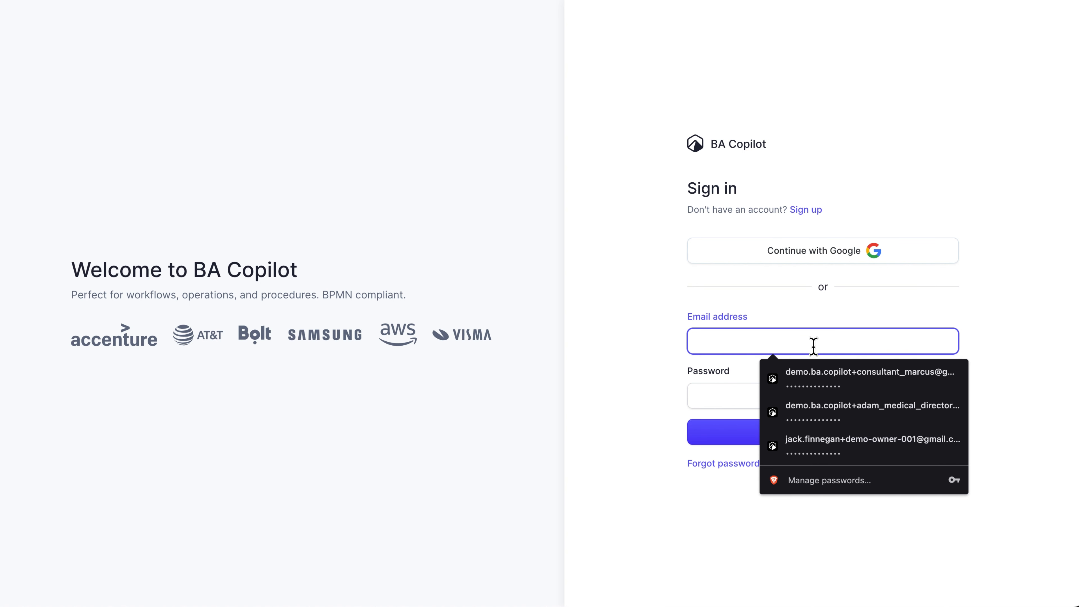
pyautogui.click(838, 407)
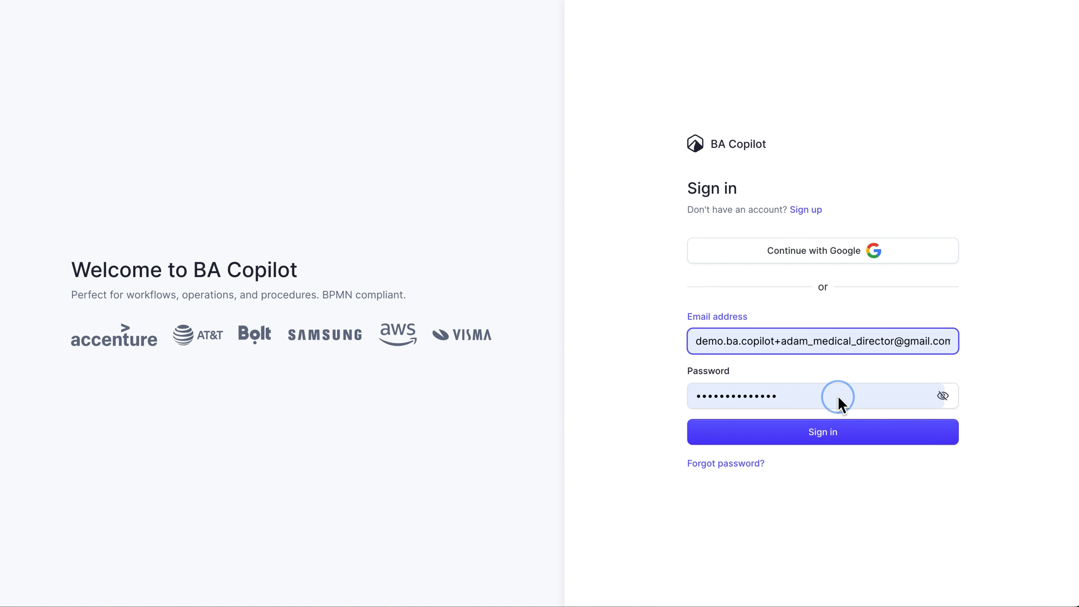
pyautogui.click(841, 432)
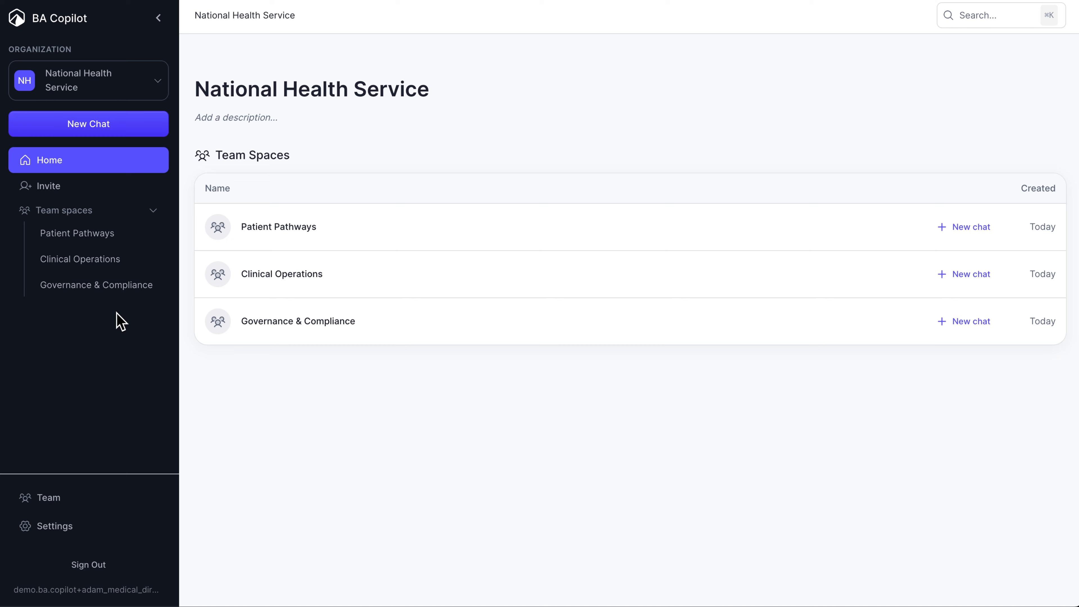
# Open the GP Referral Process Mapping diagram in the Patient Pathways team space
pyautogui.moveTo(384, 233)
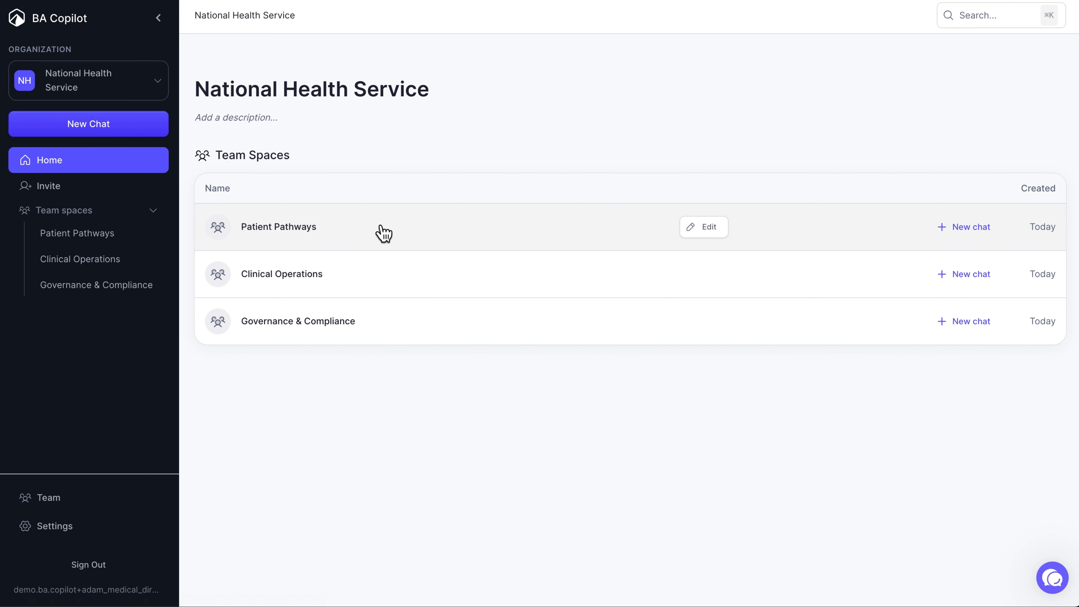
pyautogui.click(400, 233)
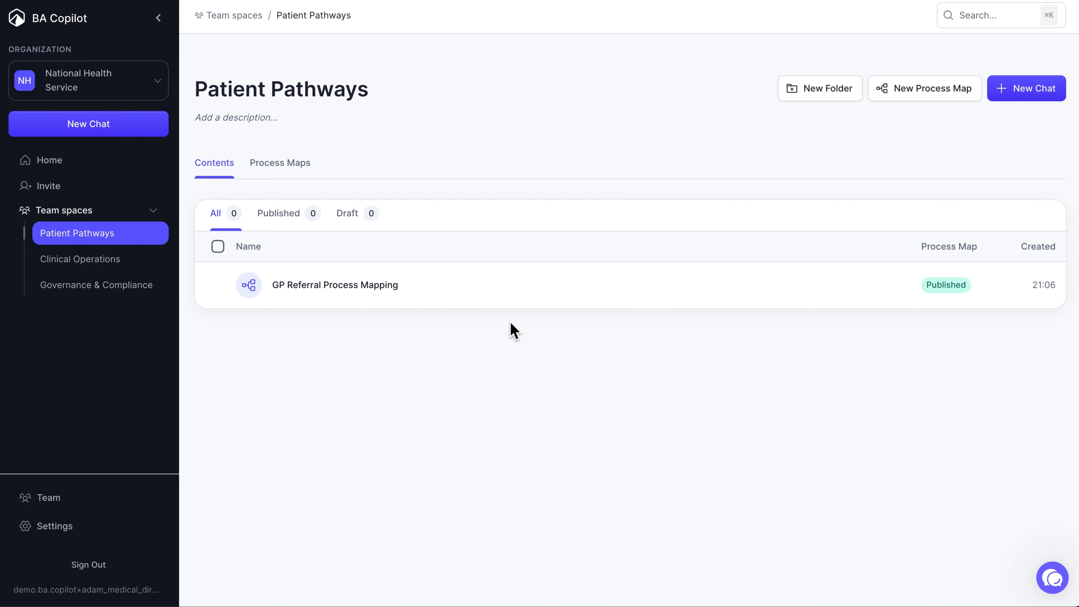
pyautogui.click(511, 295)
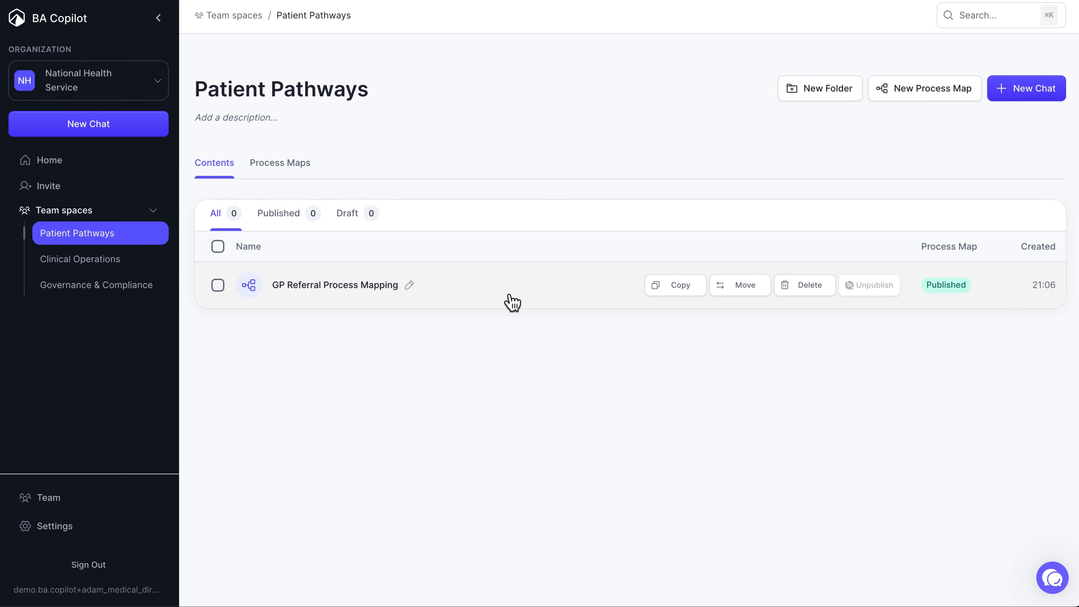
pyautogui.click(510, 295)
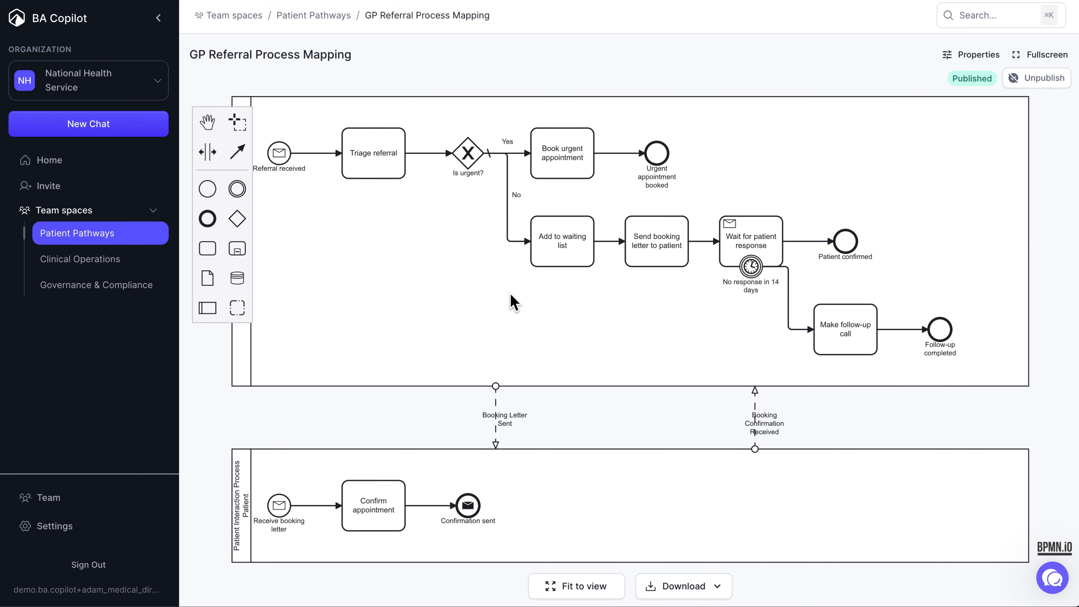